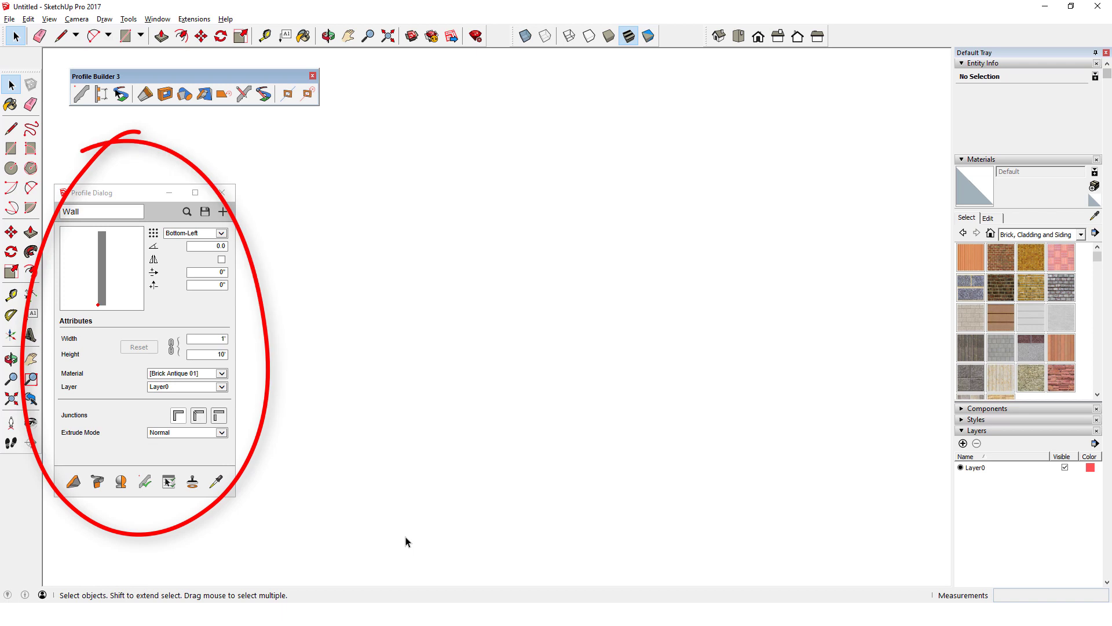
Step: Draw two connected wall segments forming an L with the Wall profile, 1' thick and 10' high
click(73, 481)
click(270, 385)
click(617, 466)
click(785, 292)
key(Return)
middle_drag(839, 405, 789, 367)
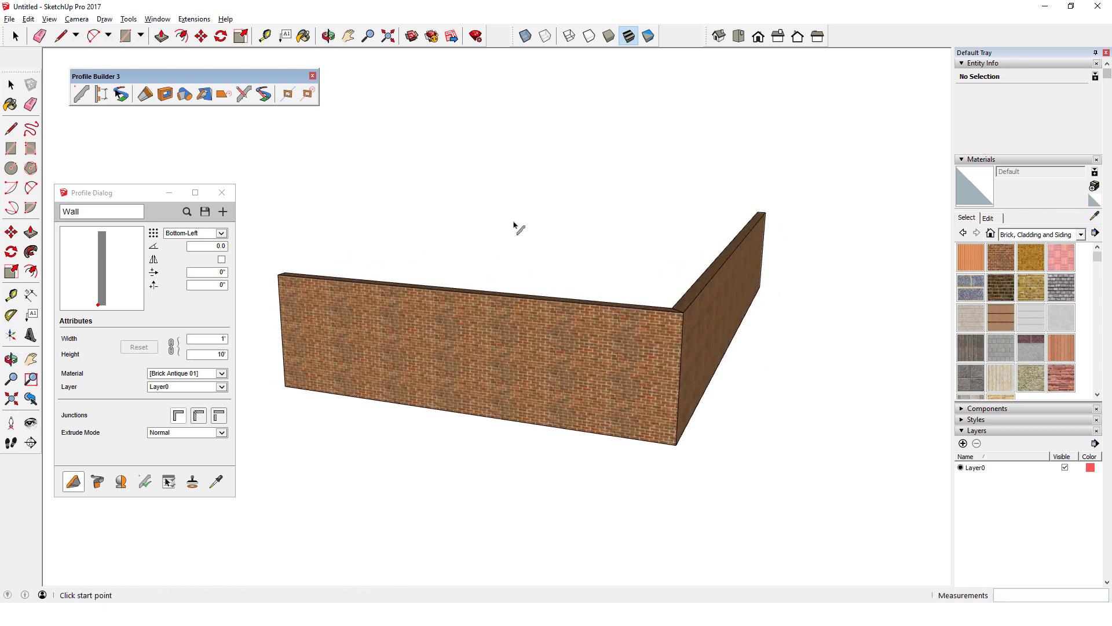
Step: Configure the Hole Tool for a 3' by 2' rectangular hole anchored Bottom-Left
click(165, 94)
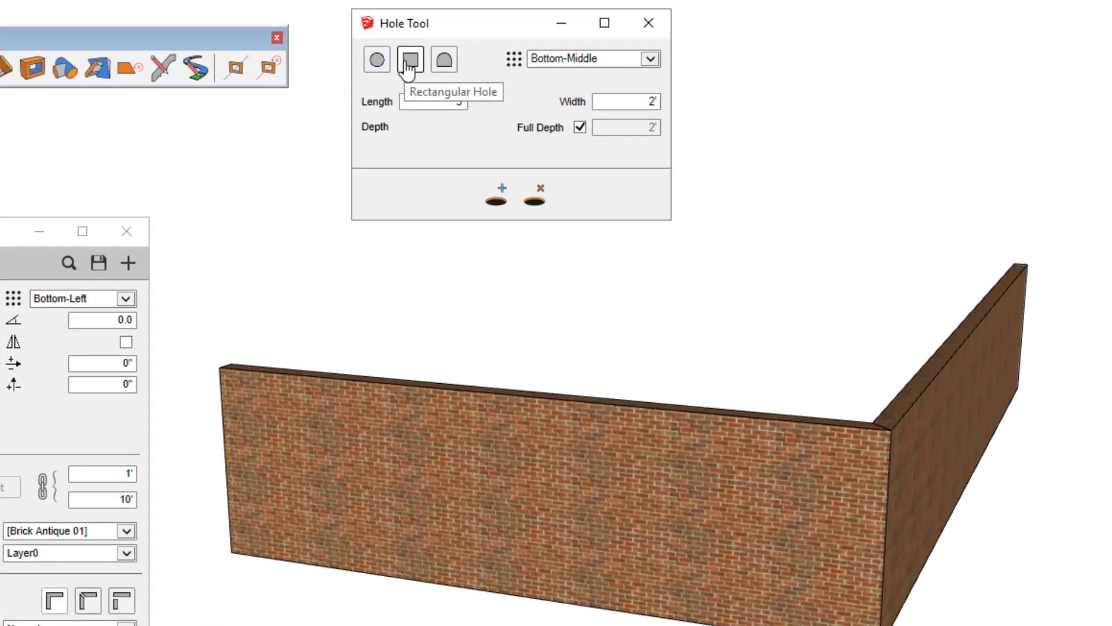
click(411, 60)
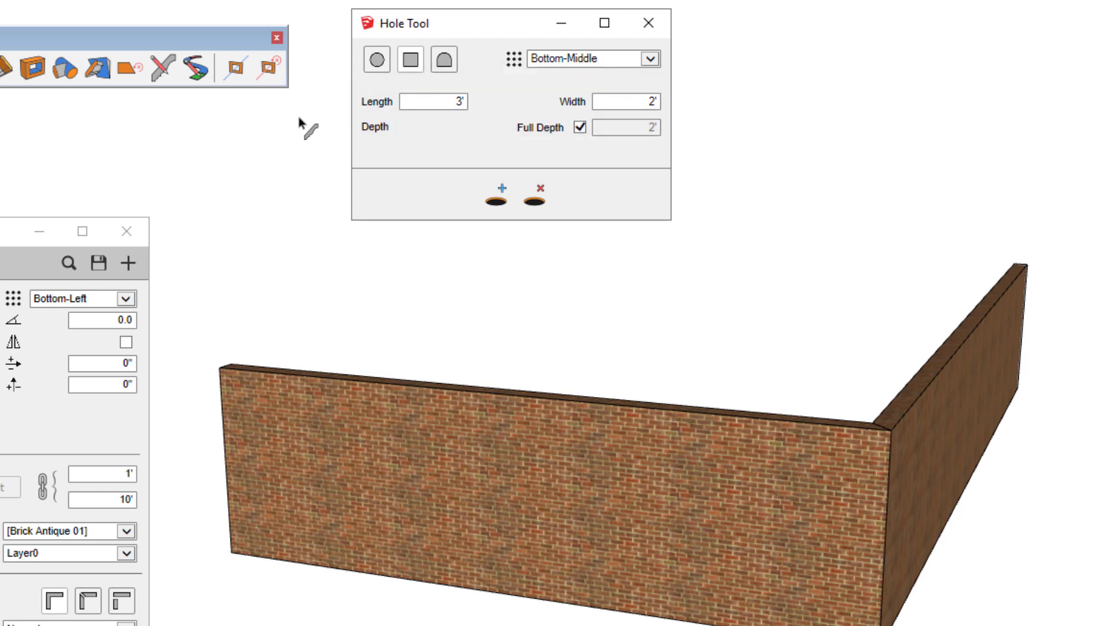
click(650, 59)
click(614, 45)
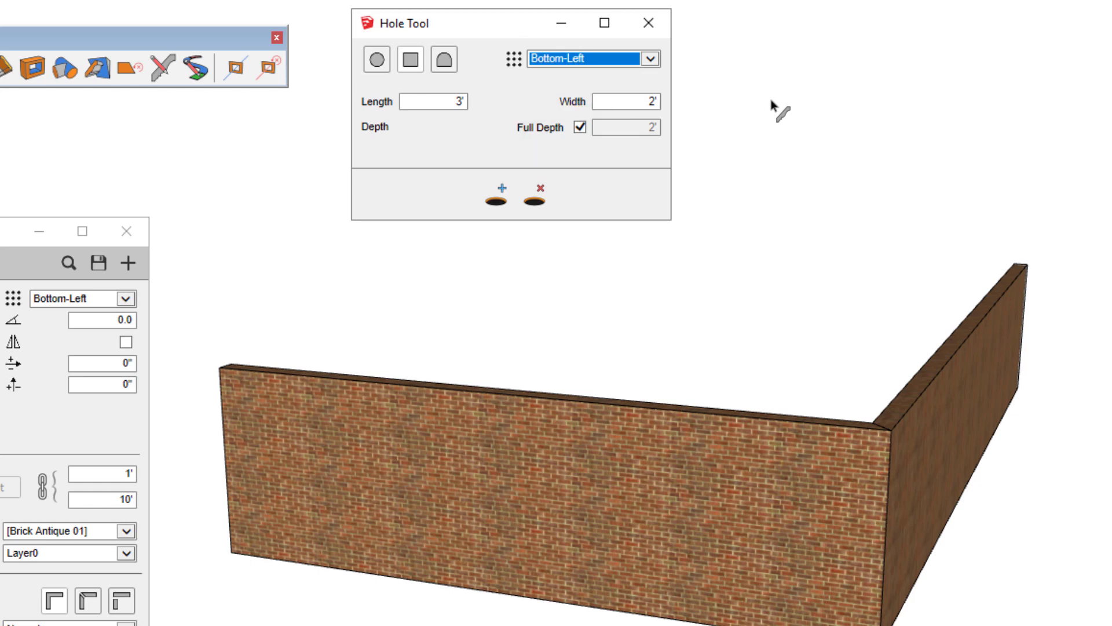
click(496, 198)
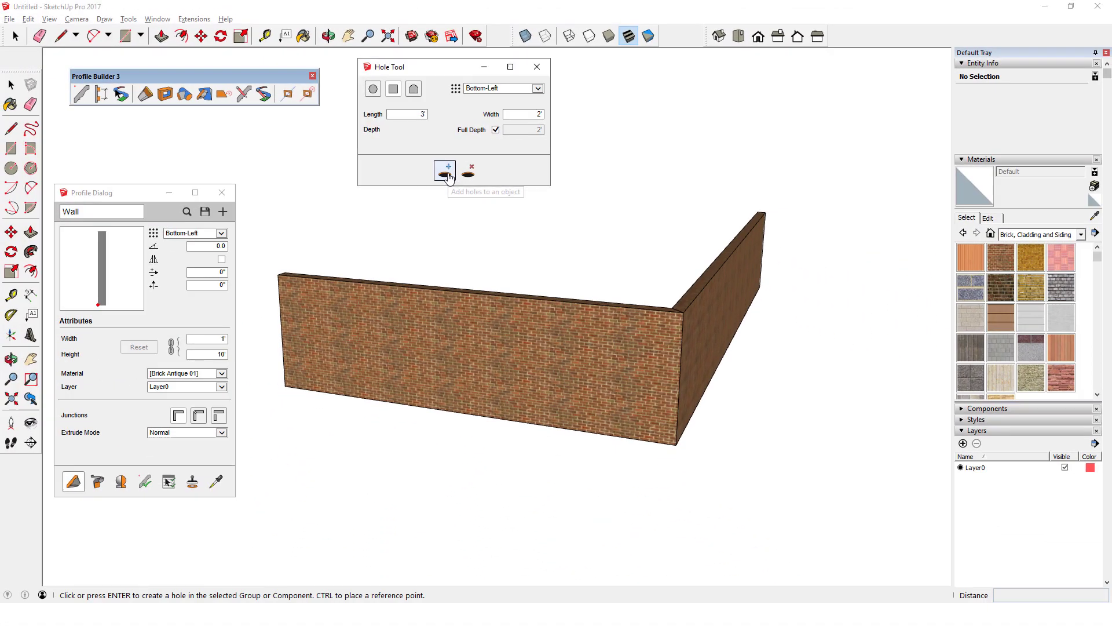
Step: Cut three rectangular holes in the front wall and three in the right wall
click(364, 350)
click(476, 336)
click(581, 418)
middle_drag(581, 417, 576, 364)
click(576, 359)
click(693, 360)
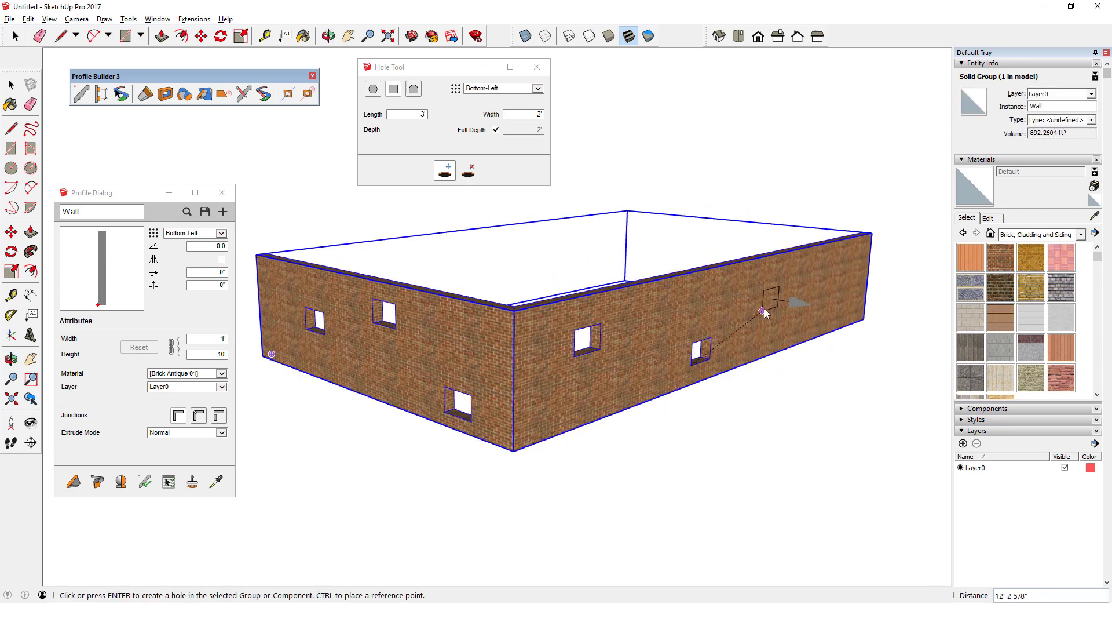
click(768, 300)
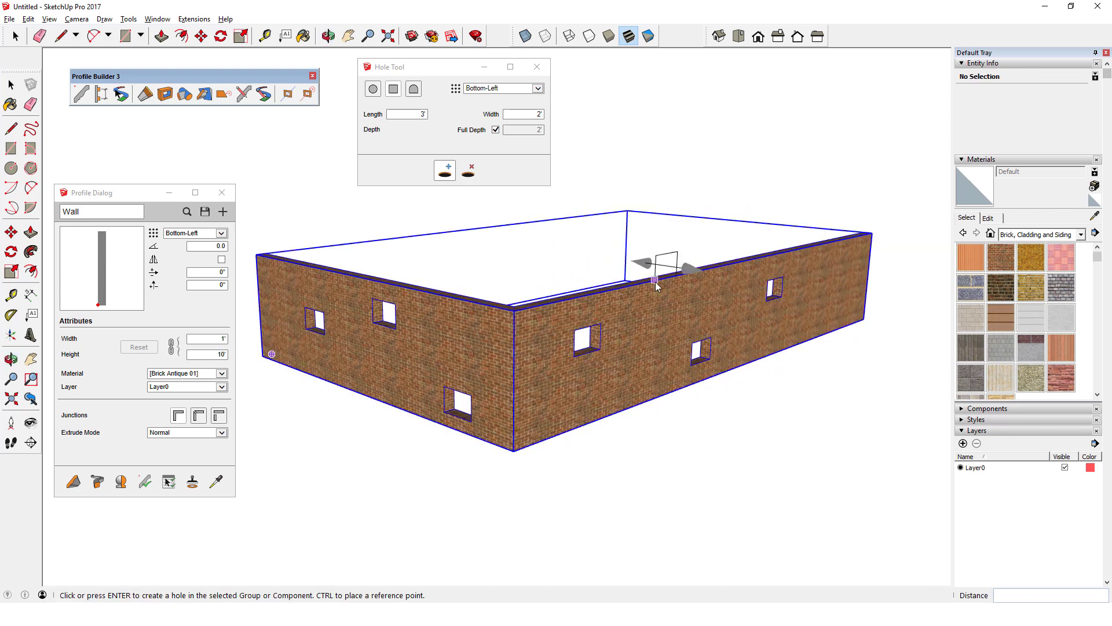
Step: Remove the mid-wall hole, the hole to its right, and the left-wall hole
click(471, 172)
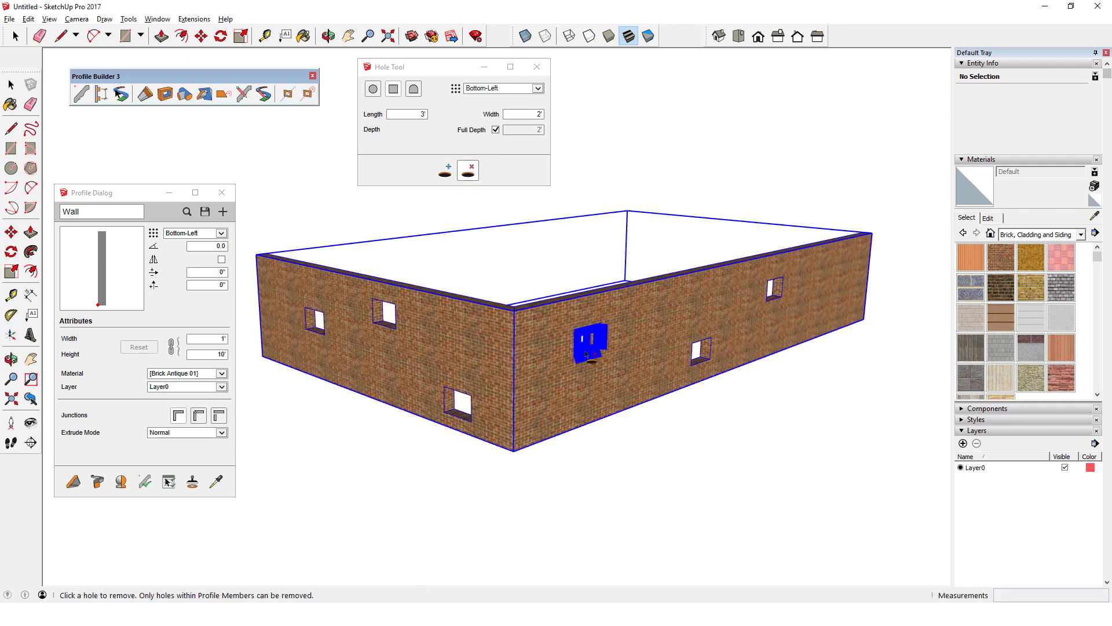
click(586, 354)
click(701, 360)
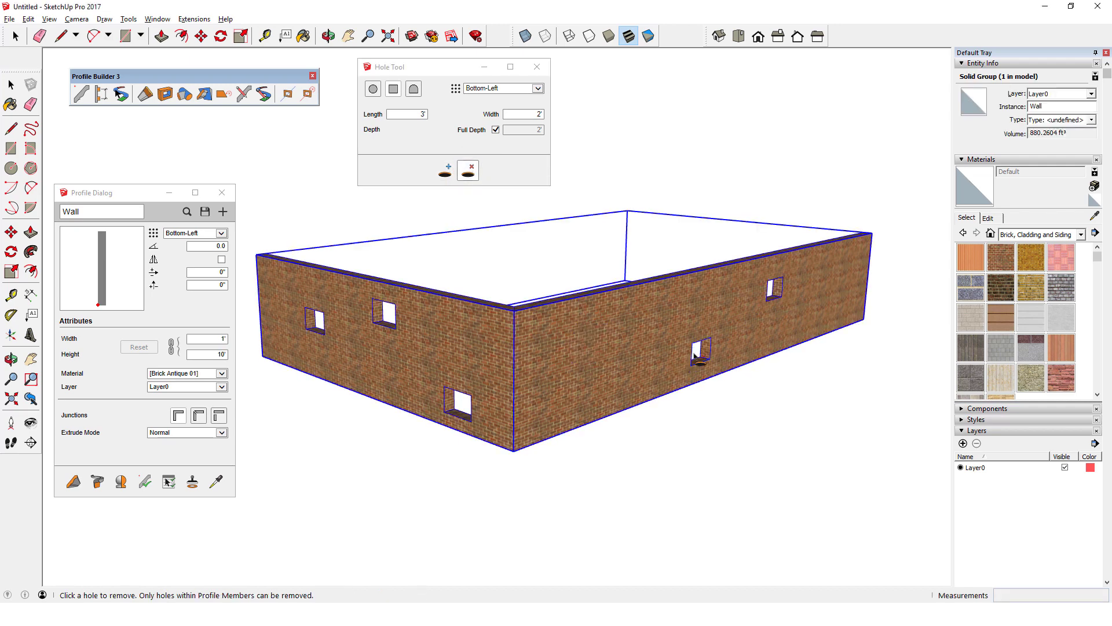
click(384, 313)
middle_drag(384, 313, 476, 498)
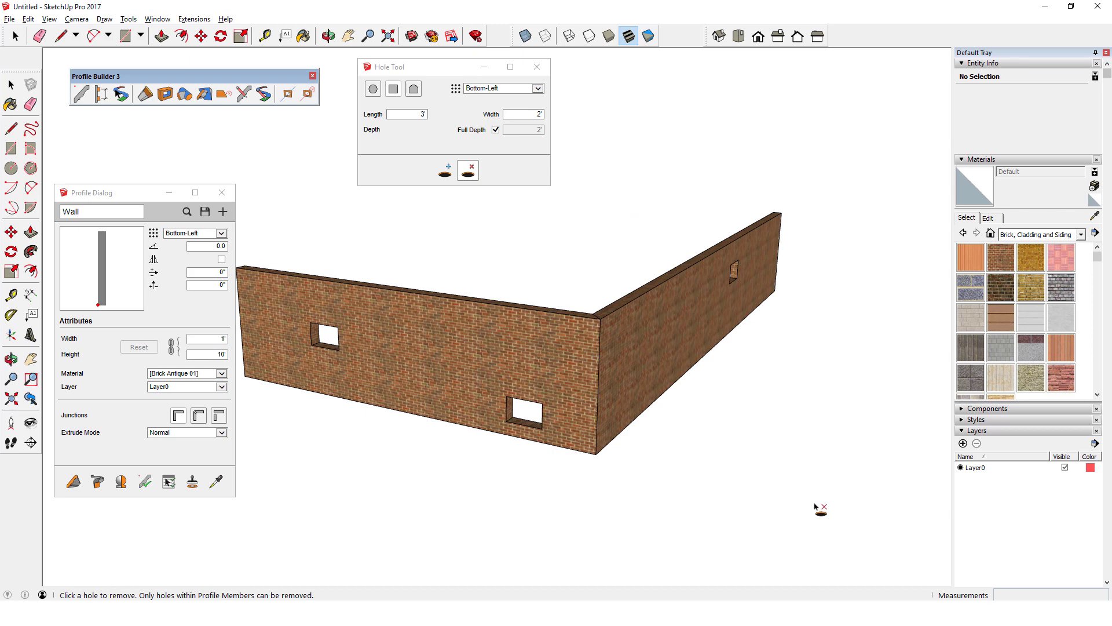
Step: Draw a rectangle beside the wall, push/pull it into an upright slab, and group it
middle_drag(817, 508, 658, 442)
key(r)
click(619, 432)
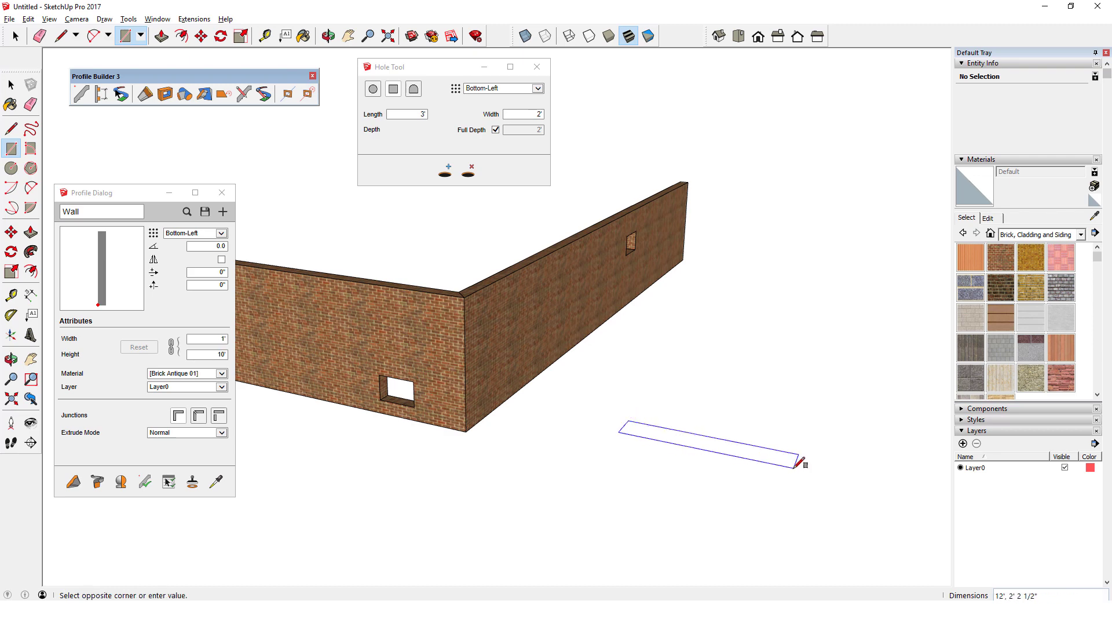
click(799, 464)
key(p)
click(799, 460)
click(815, 328)
key(space)
triple_click(781, 373)
right_click(781, 373)
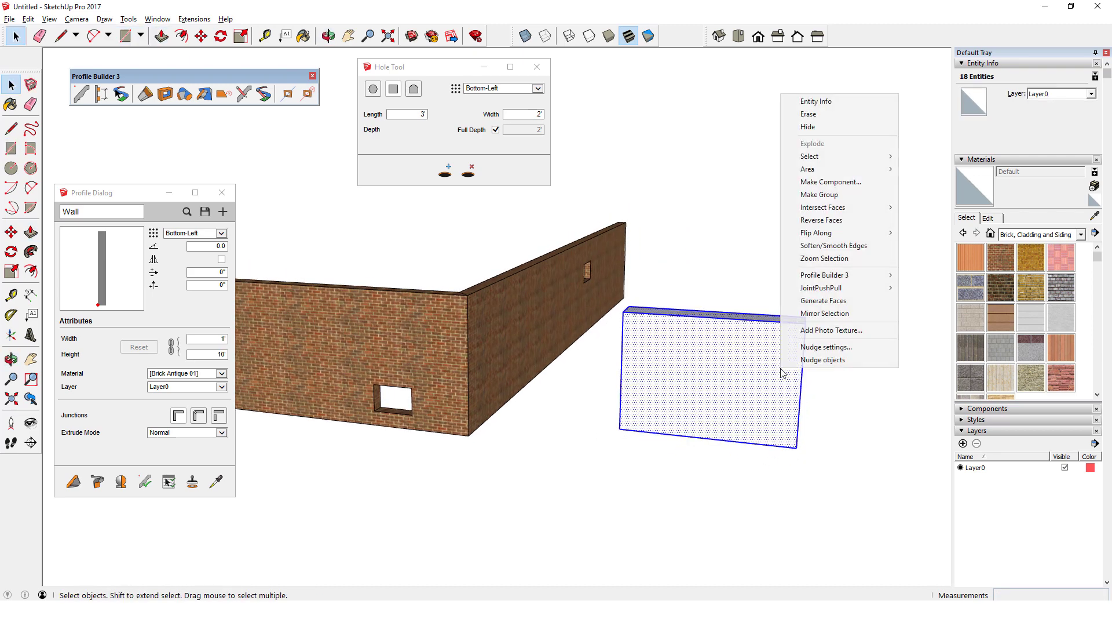
click(819, 194)
Step: Cut two holes through the slab, attempt removing one, and dismiss the warning
click(445, 171)
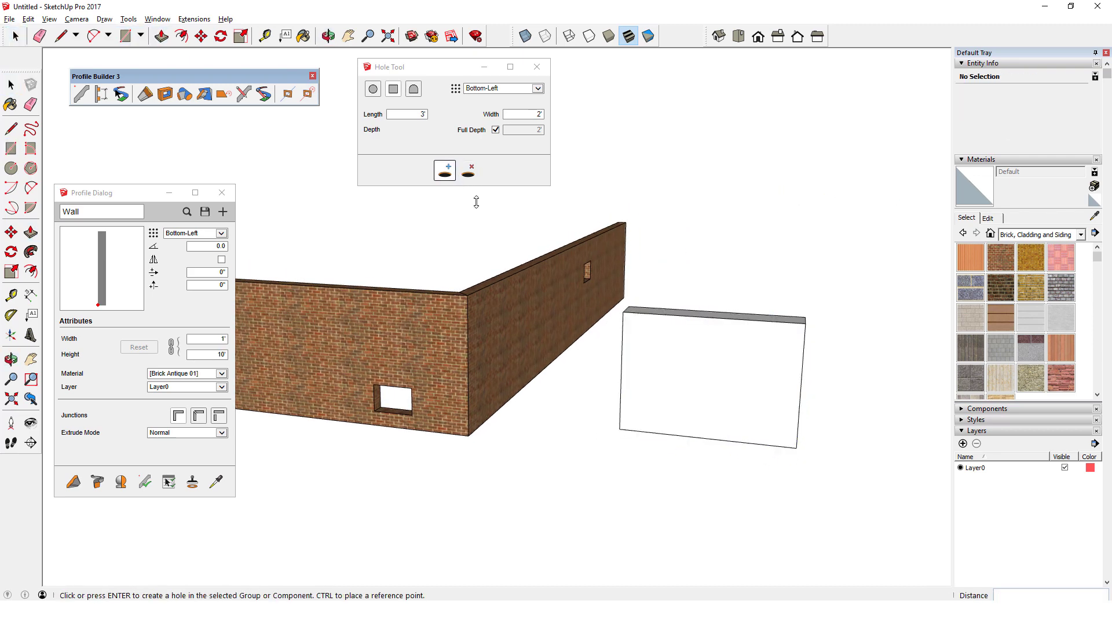
click(660, 358)
click(729, 413)
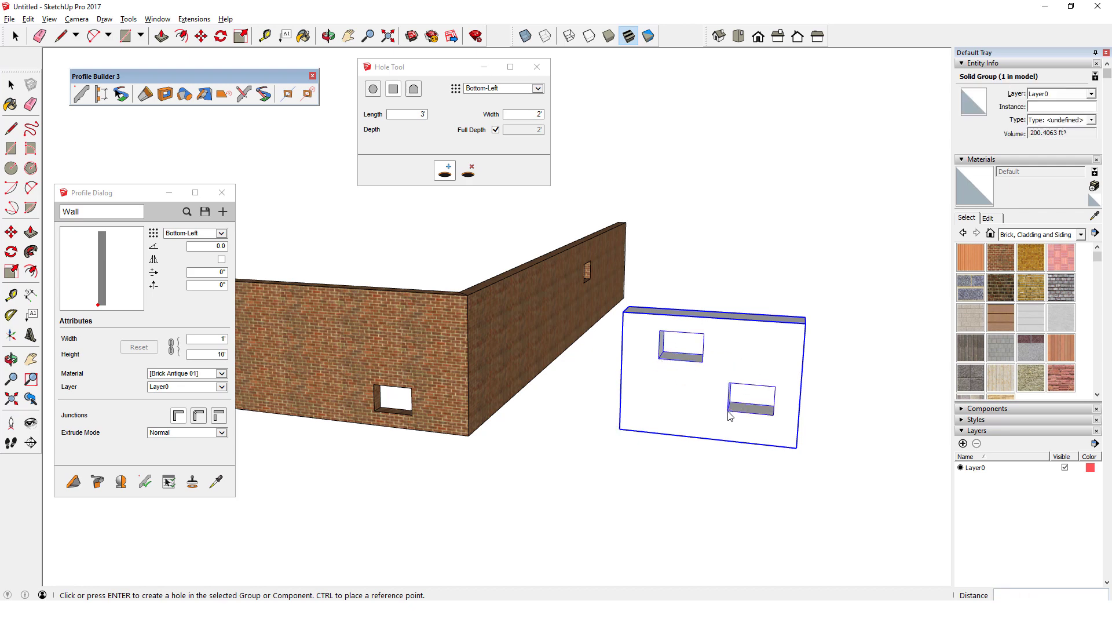
click(468, 171)
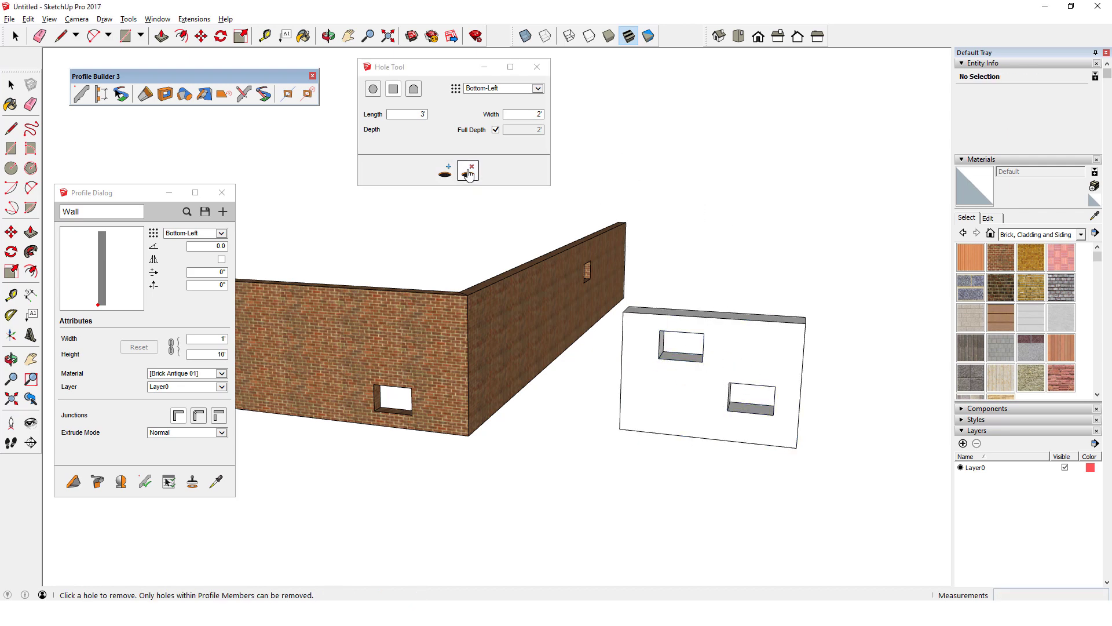
click(689, 353)
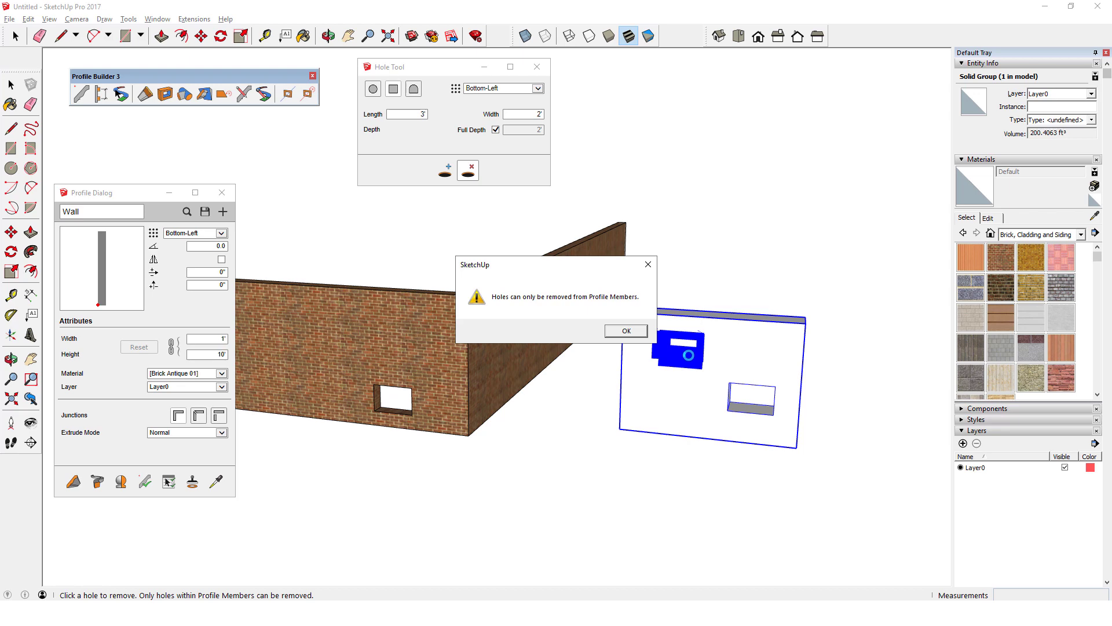
click(628, 331)
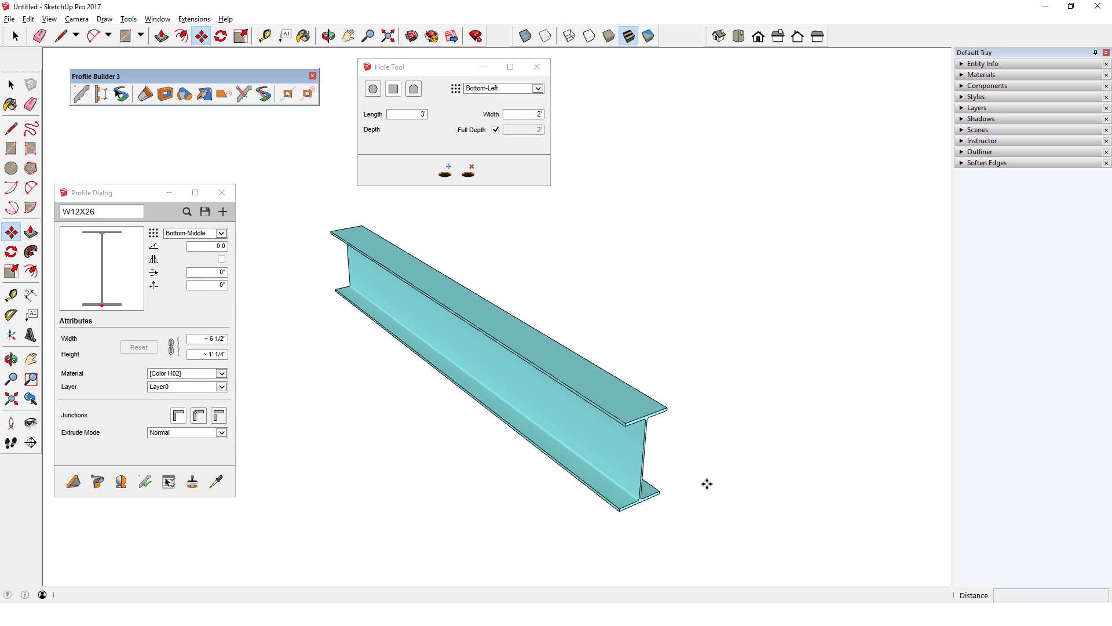
Step: Copy the W12X26 beam sideways and array it with 3x into four evenly spaced beams
key(space)
click(625, 458)
key(m)
click(676, 519)
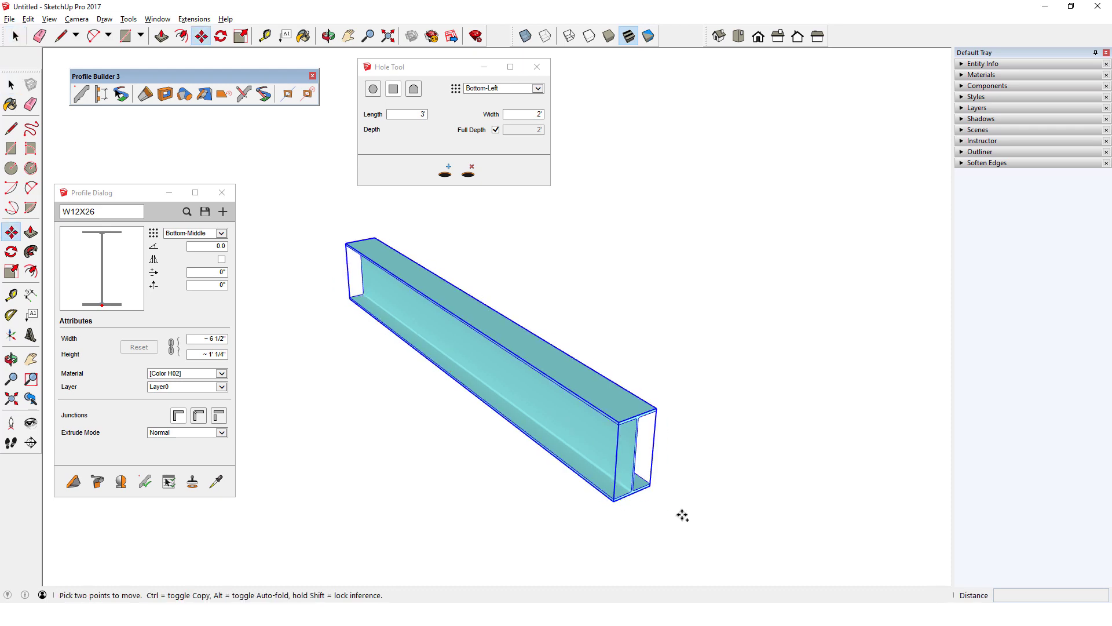
key(ctrl)
click(766, 478)
text(3x)
key(Return)
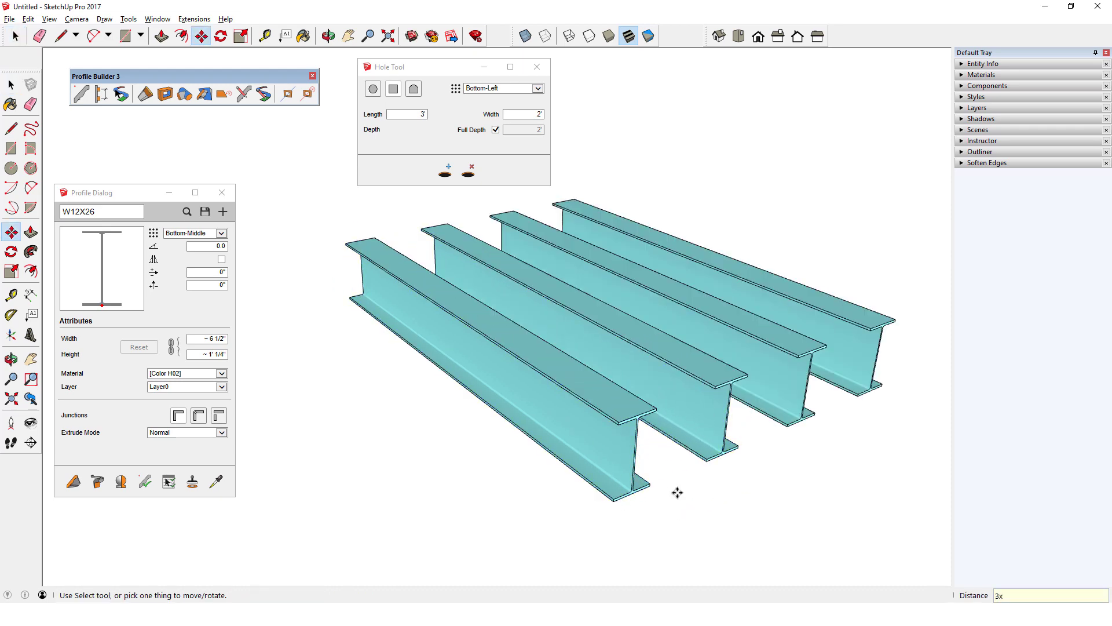
middle_drag(693, 489, 774, 521)
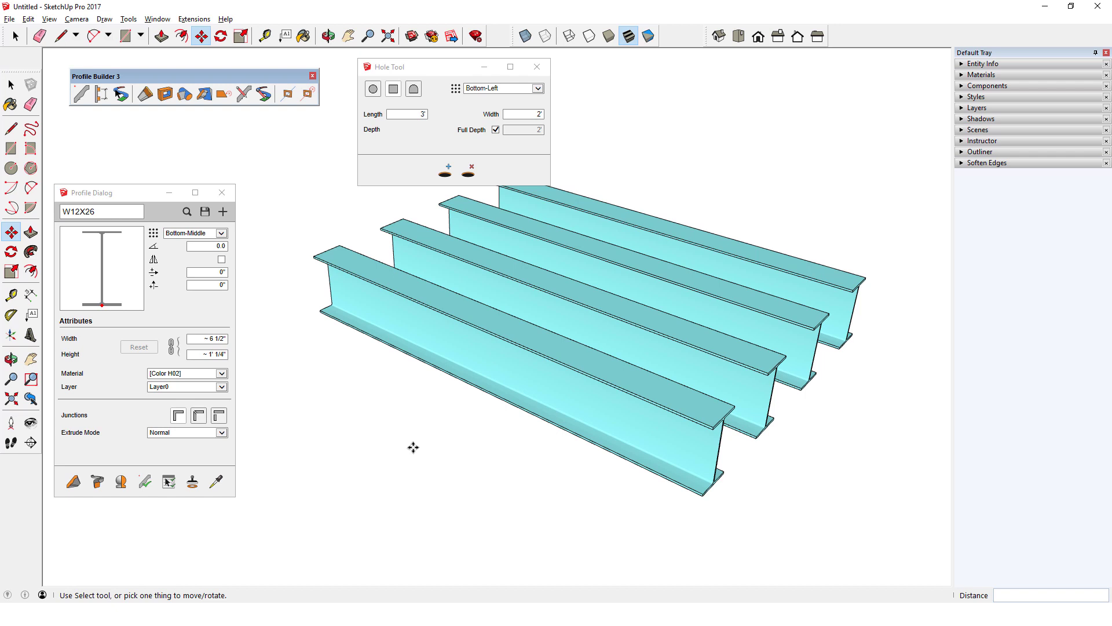
Step: Switch the Hole Tool to a 6-inch, 24-segment circular hole anchored at Center
click(373, 89)
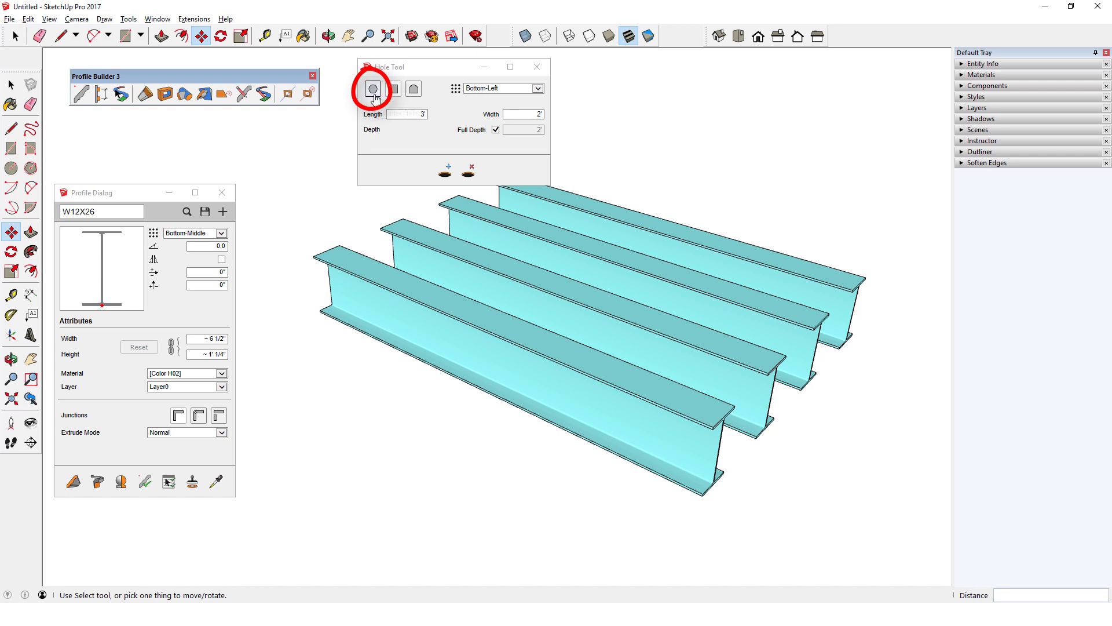
click(373, 89)
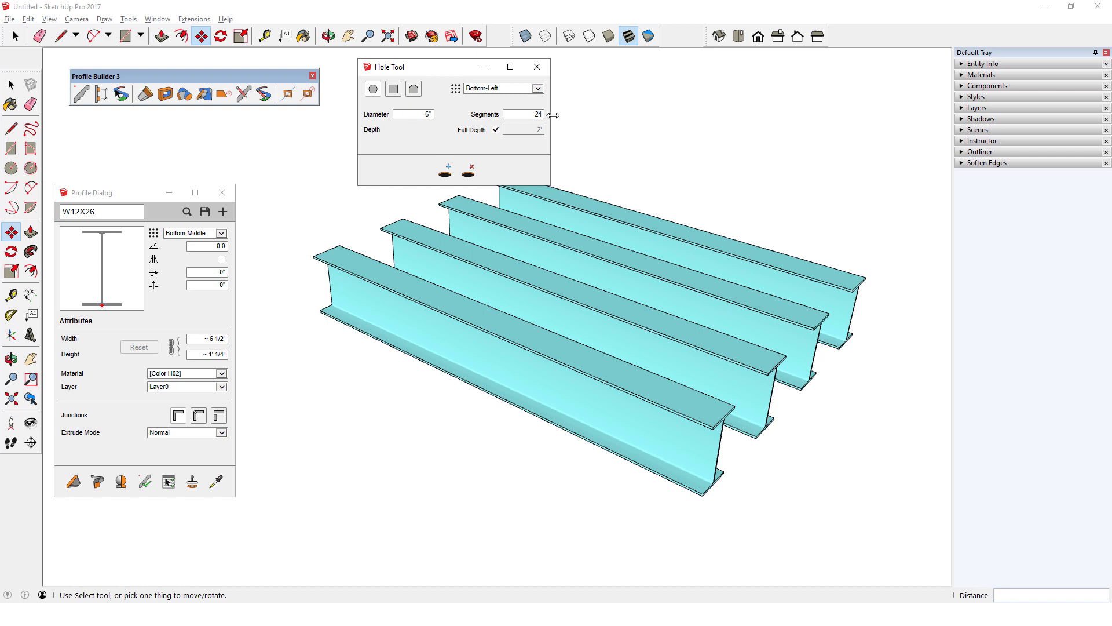
click(538, 88)
click(495, 74)
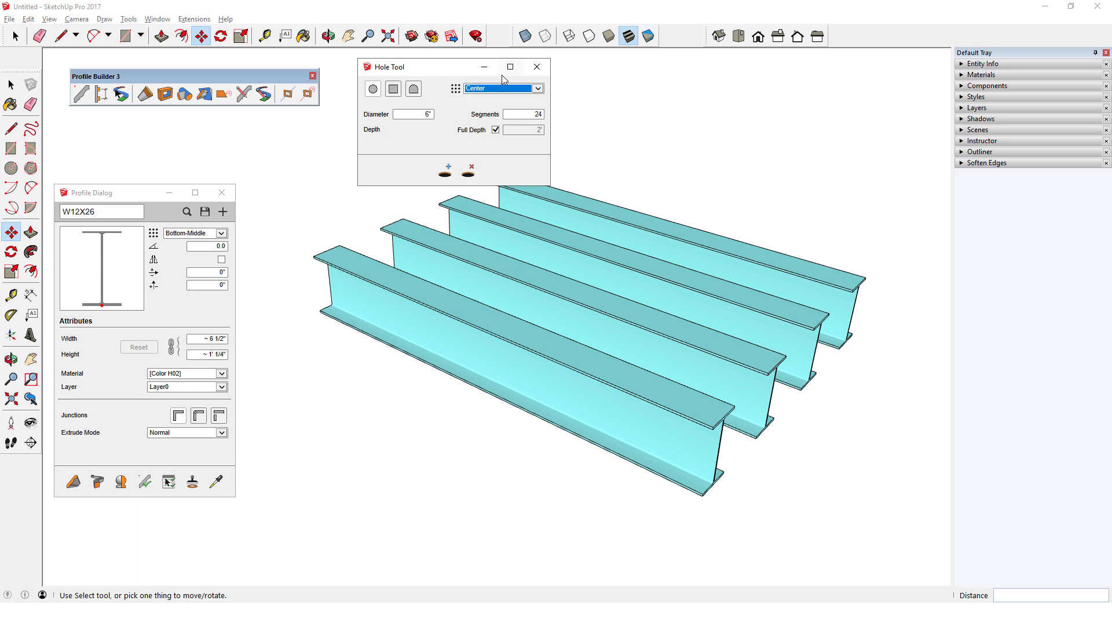
click(445, 170)
Step: Cut a 6-inch hole through the front beam's web, then select all three beams
click(584, 398)
middle_drag(556, 462, 504, 481)
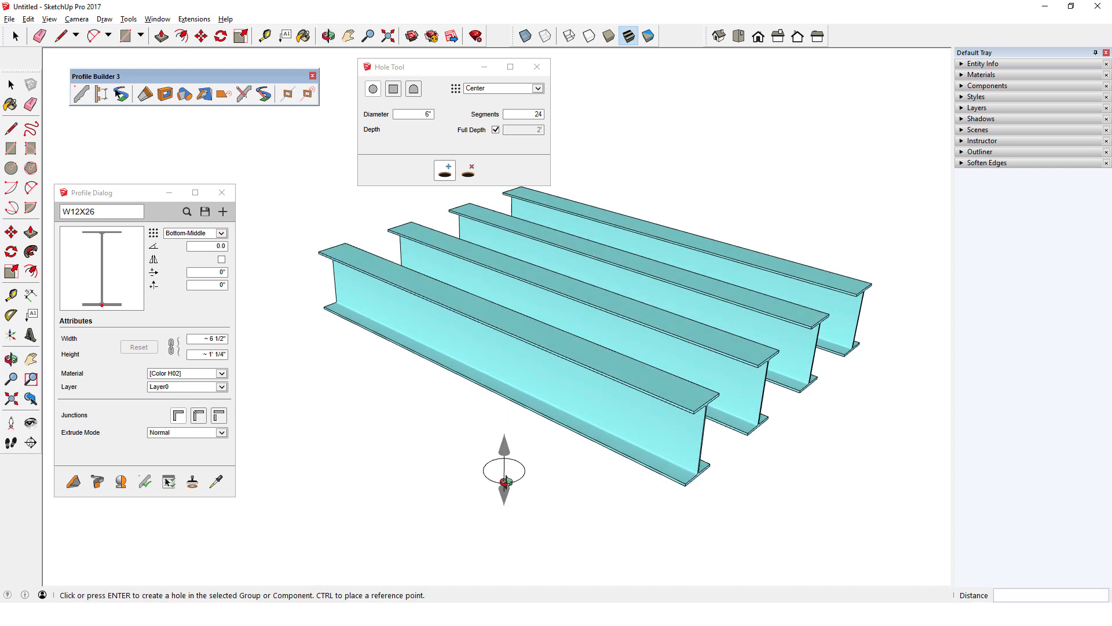
key(space)
click(565, 379)
shift+click(605, 326)
shift+click(655, 295)
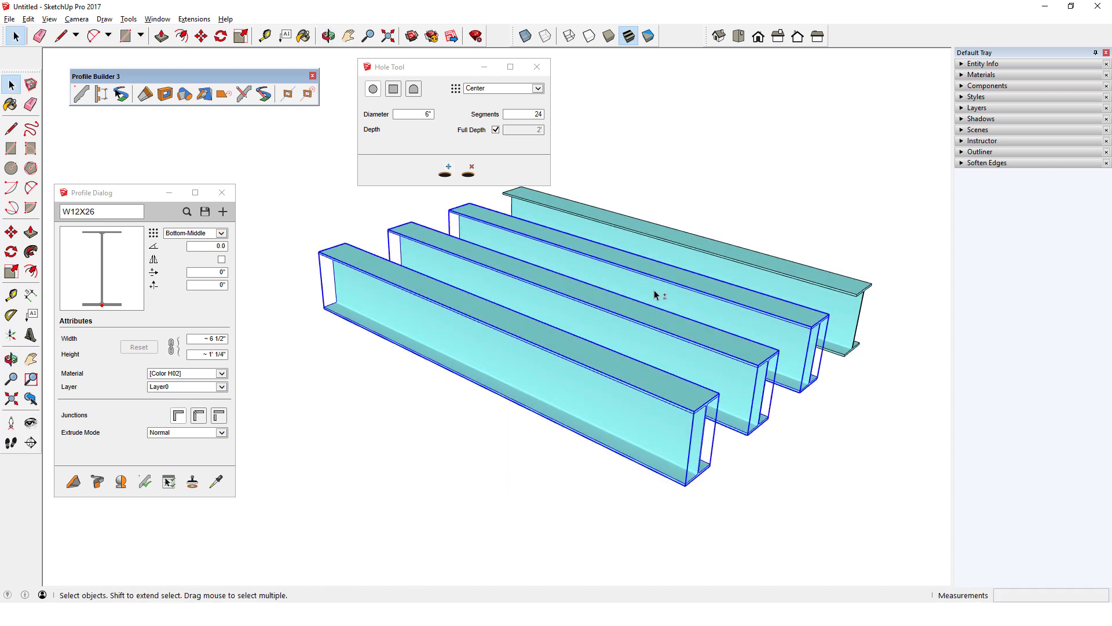
Step: Cut 6-inch holes through all three beams' webs, 15 inches from the beam ends
click(445, 170)
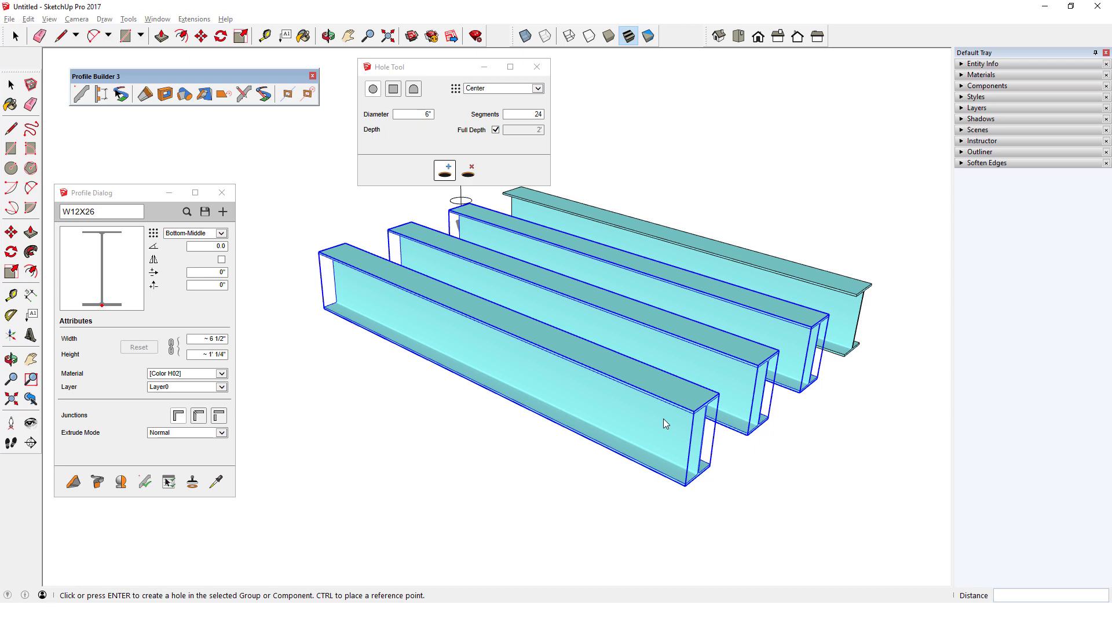
scroll(663, 422, up, 3)
key(ctrl)
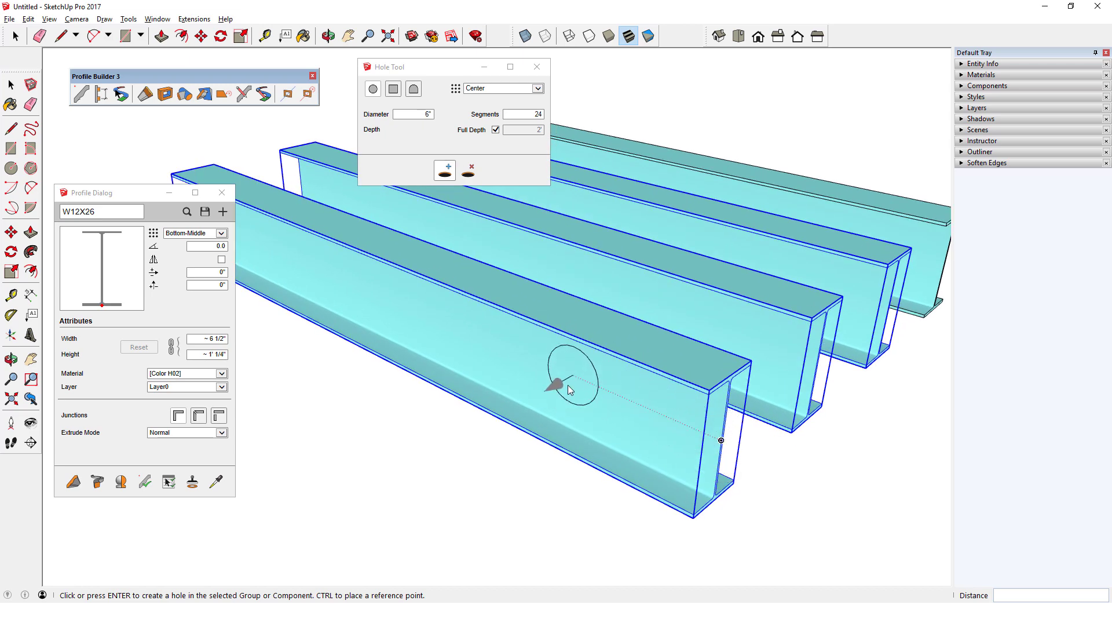
click(571, 387)
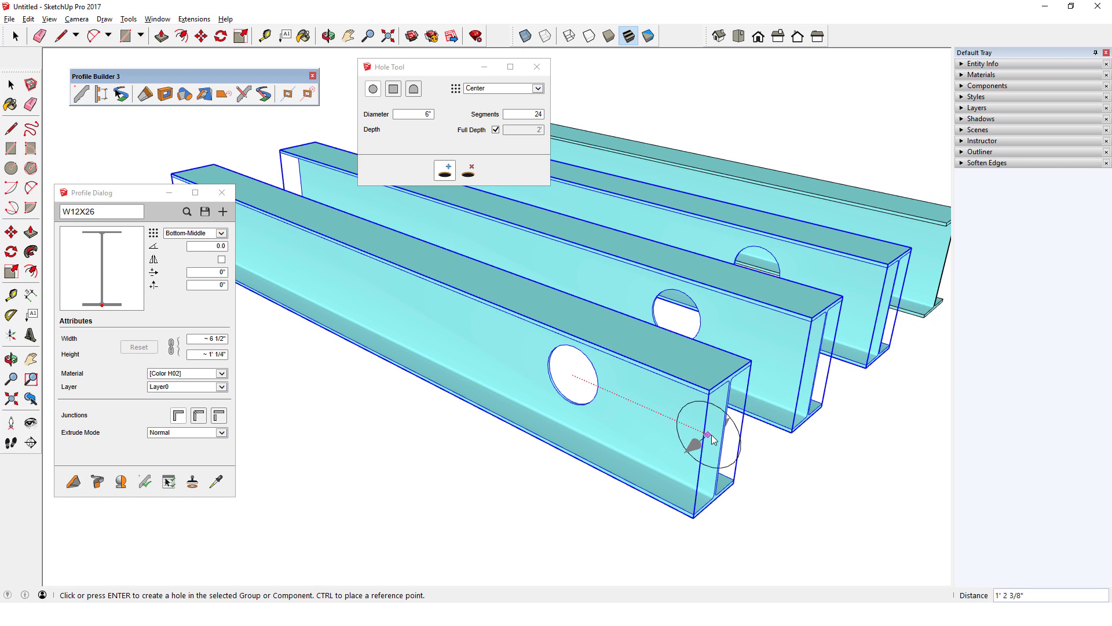
text(15)
key(Return)
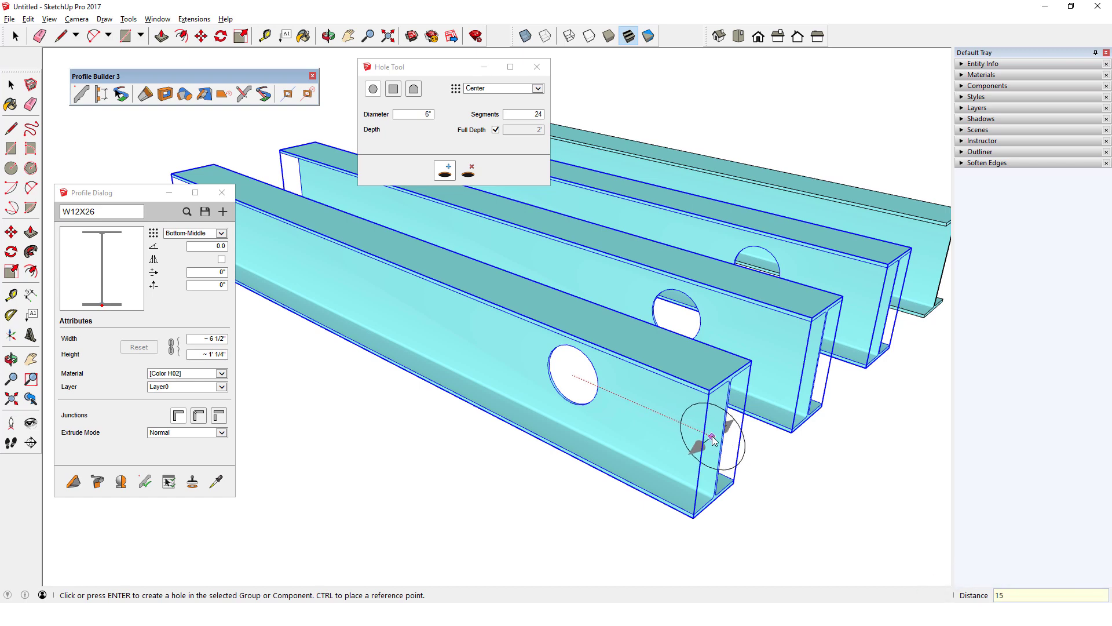
middle_drag(652, 443, 524, 377)
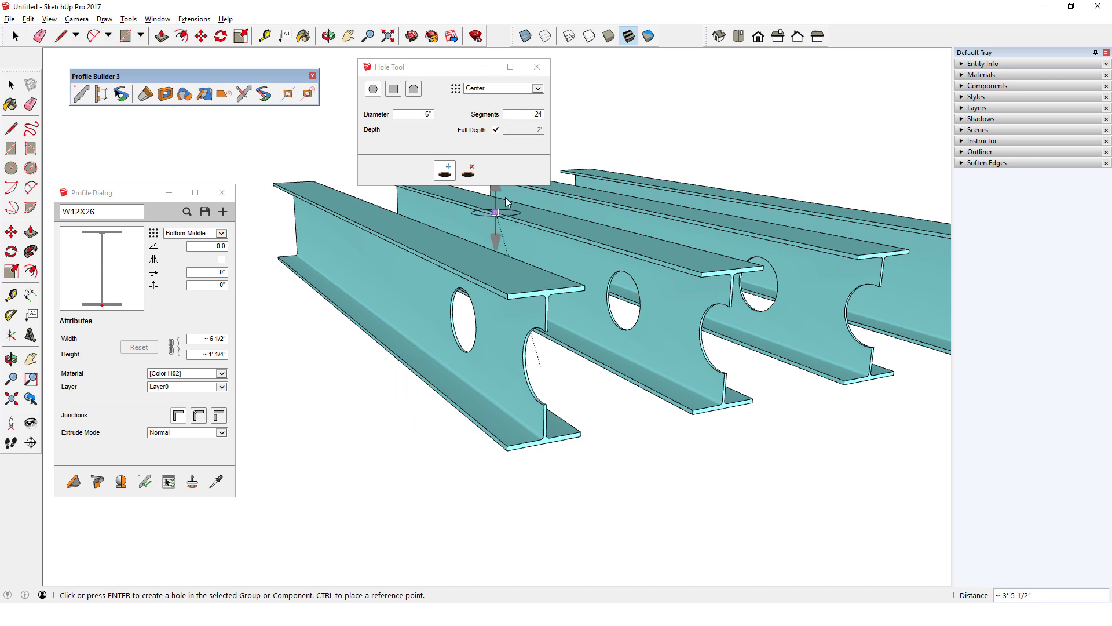
Step: Change the Hole Tool diameter to 1 inch
double_click(429, 114)
text(1)
key(Tab)
middle_drag(637, 277, 658, 323)
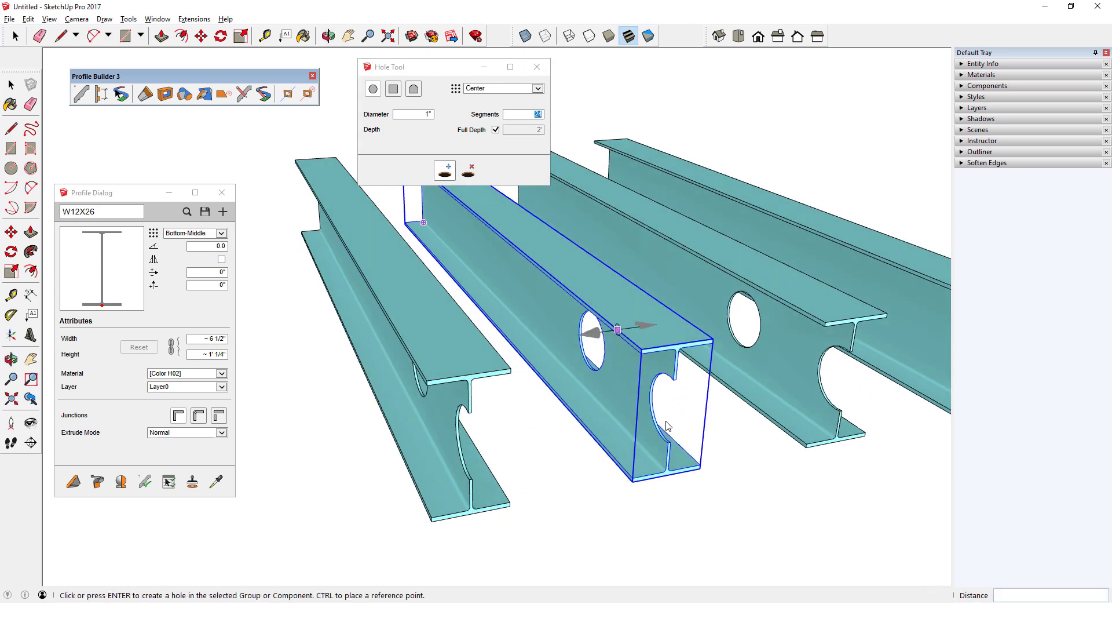
scroll(658, 322, up, 3)
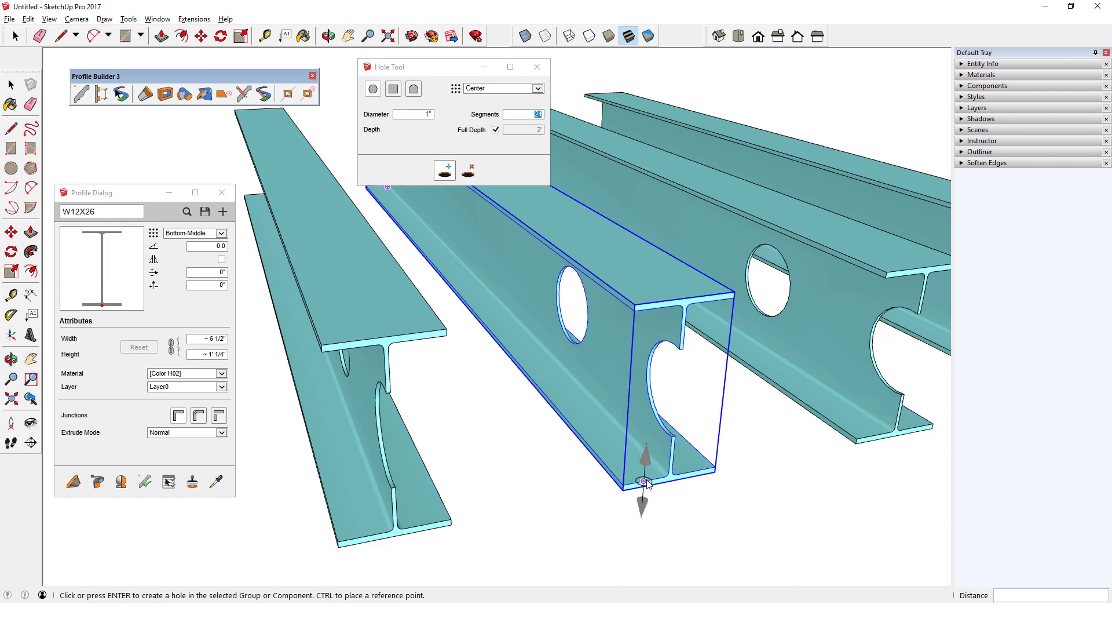
middle_drag(638, 459, 665, 488)
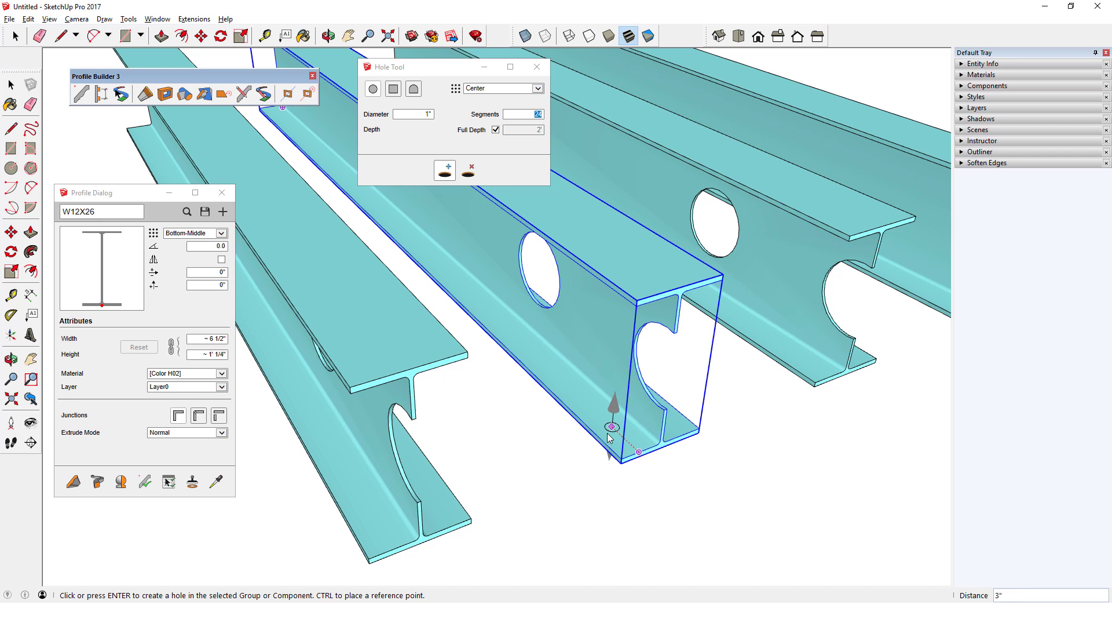
Step: Drill 1-inch holes along the middle beam's flanges at 2 and 4 inch offsets
text(2)
key(Return)
key(Return)
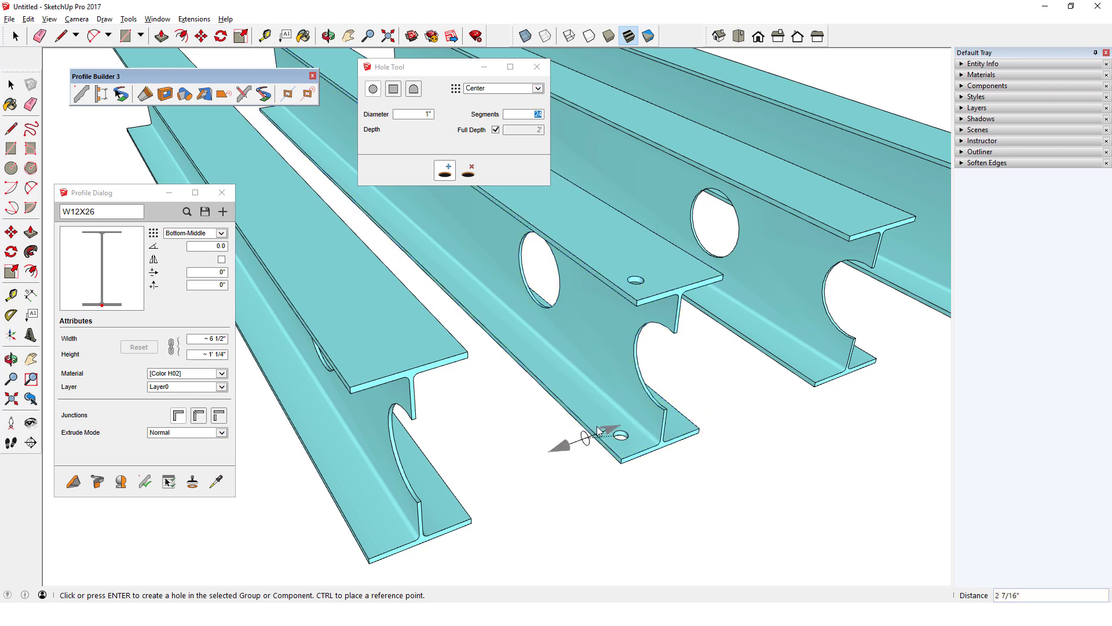
text(4)
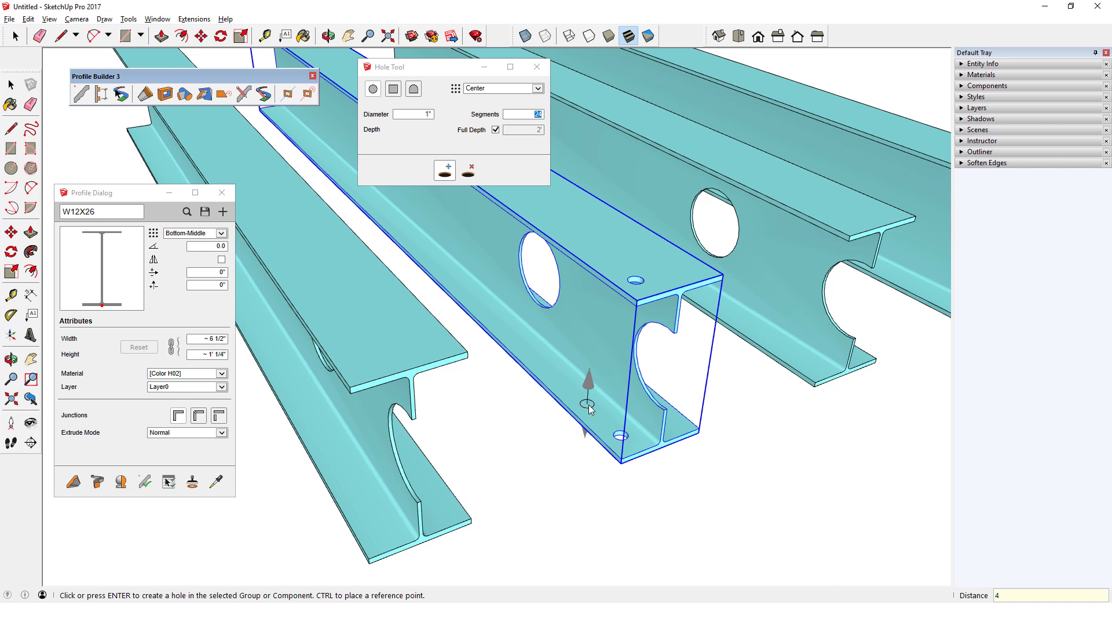
key(Return)
click(556, 375)
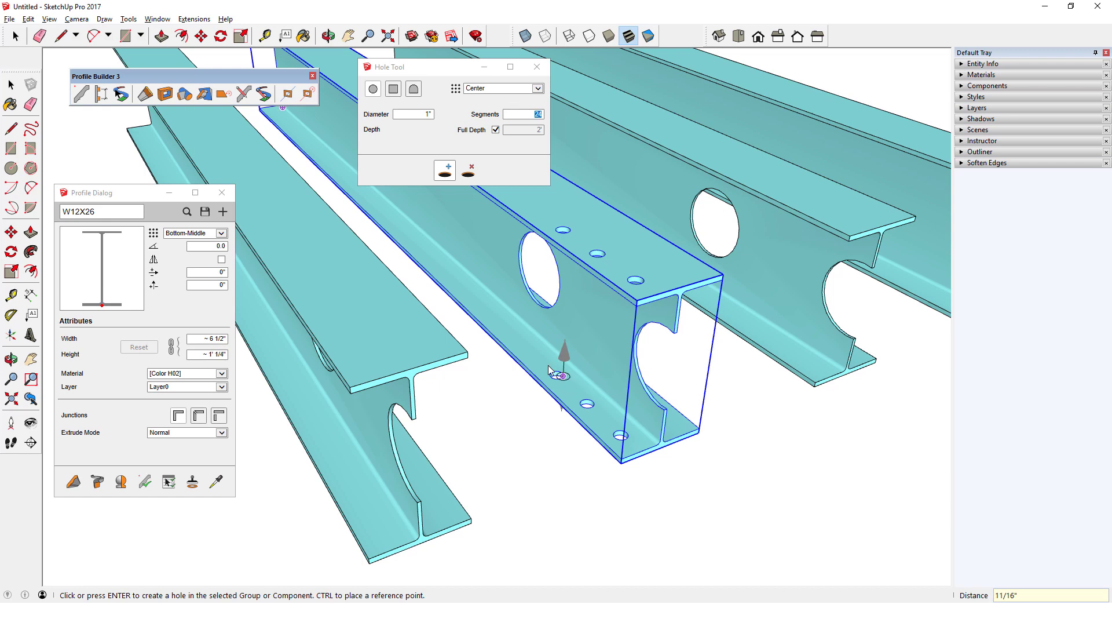
middle_drag(576, 479, 640, 542)
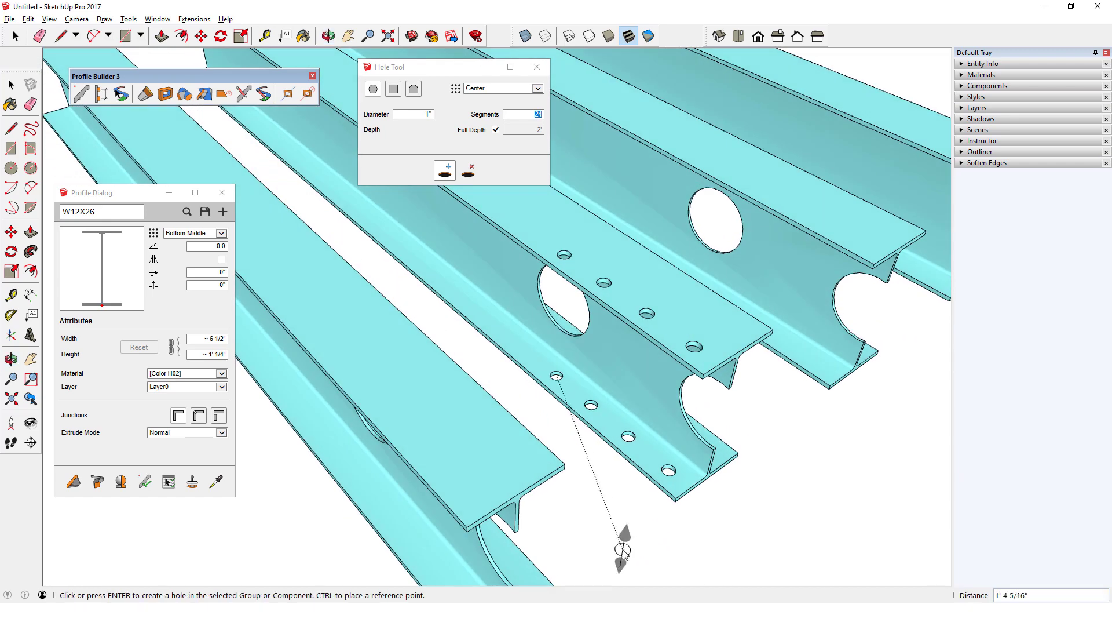
key(space)
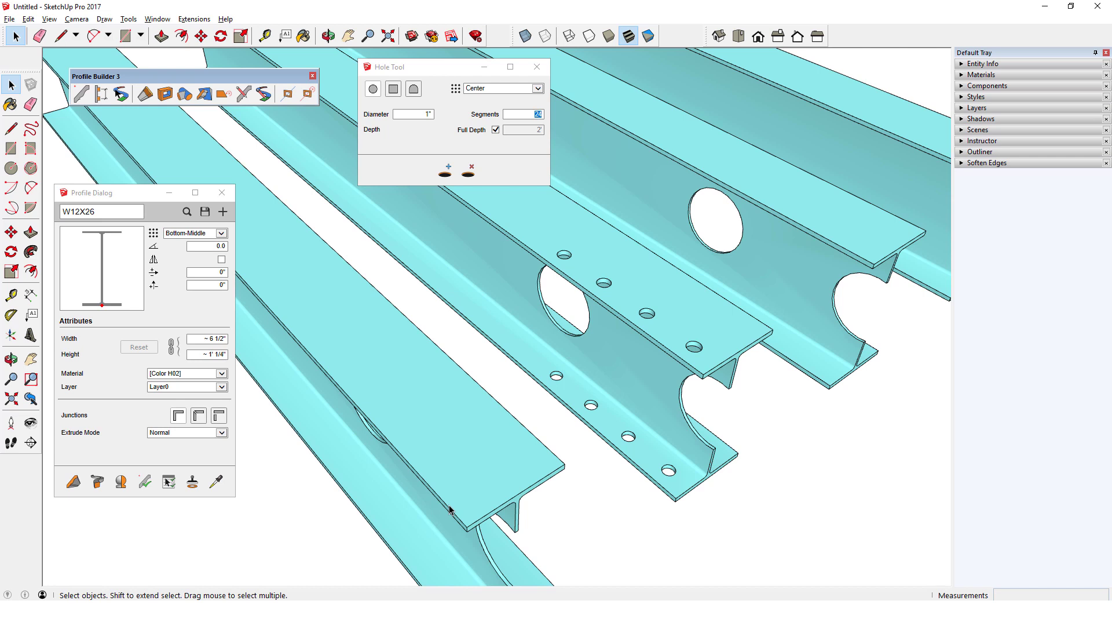
Step: Set the profile width and height to 10 inches each
click(207, 338)
text(10)
key(Tab)
text(10)
key(Tab)
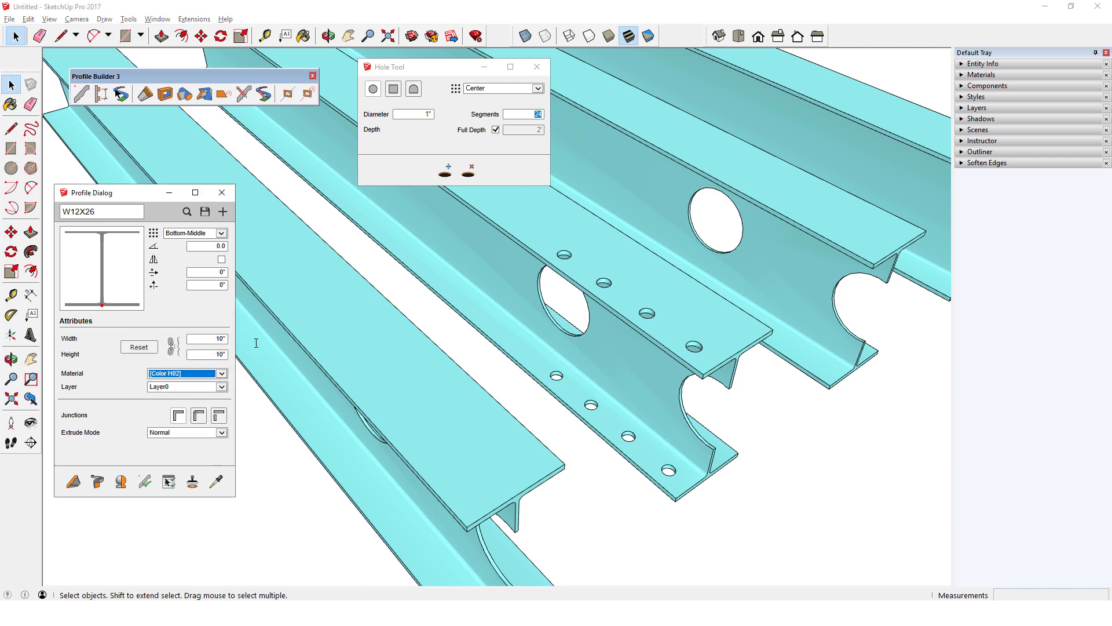
Step: Apply the new profile, name, width and height to the drilled beam via Select Properties
click(528, 350)
middle_drag(528, 350, 722, 399)
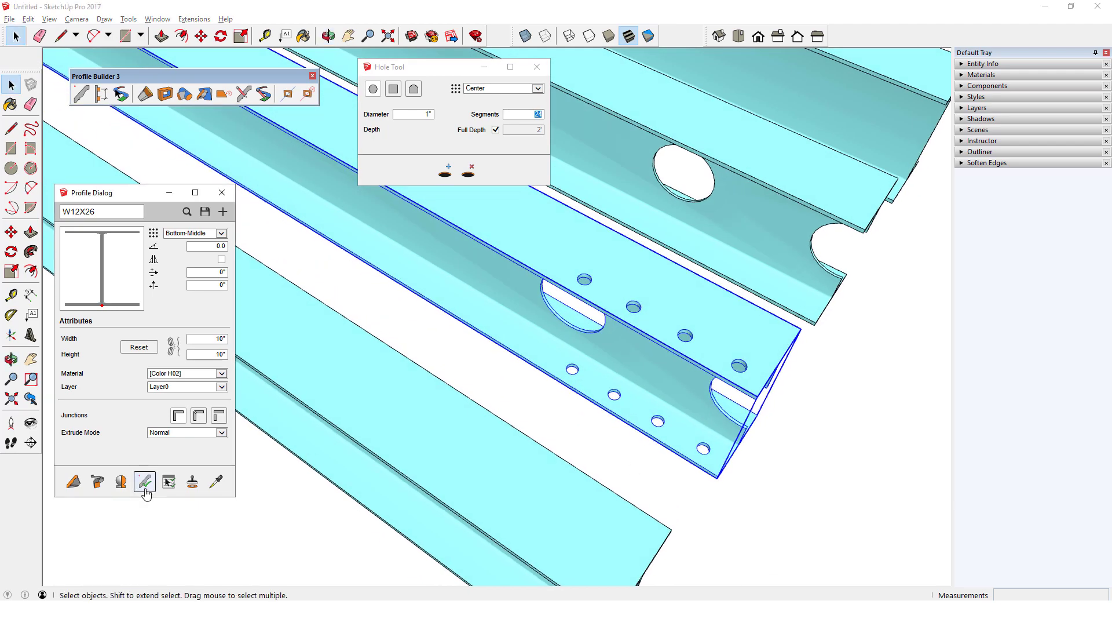
click(145, 481)
click(307, 397)
click(326, 483)
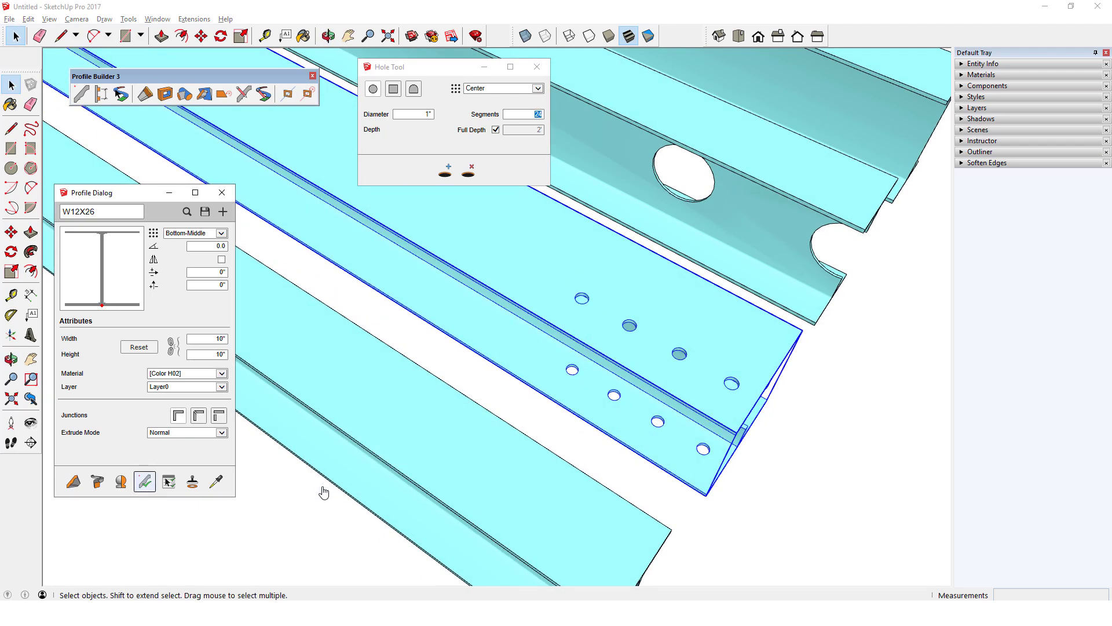
middle_drag(727, 503, 572, 268)
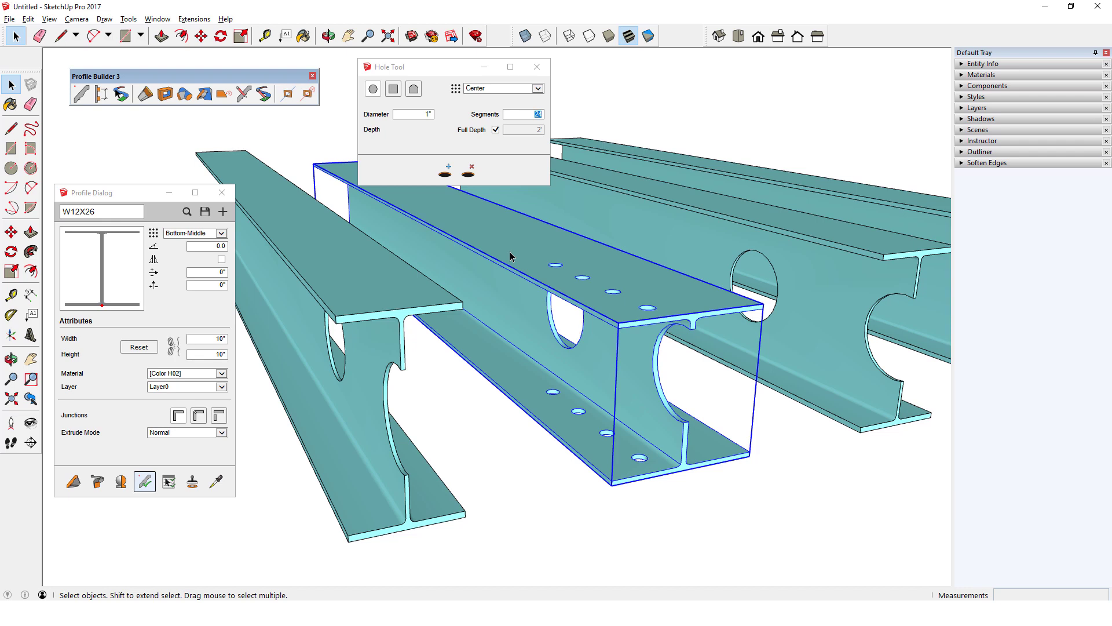
Step: Shorten the drilled beam by dragging its end with Modify Length
click(145, 97)
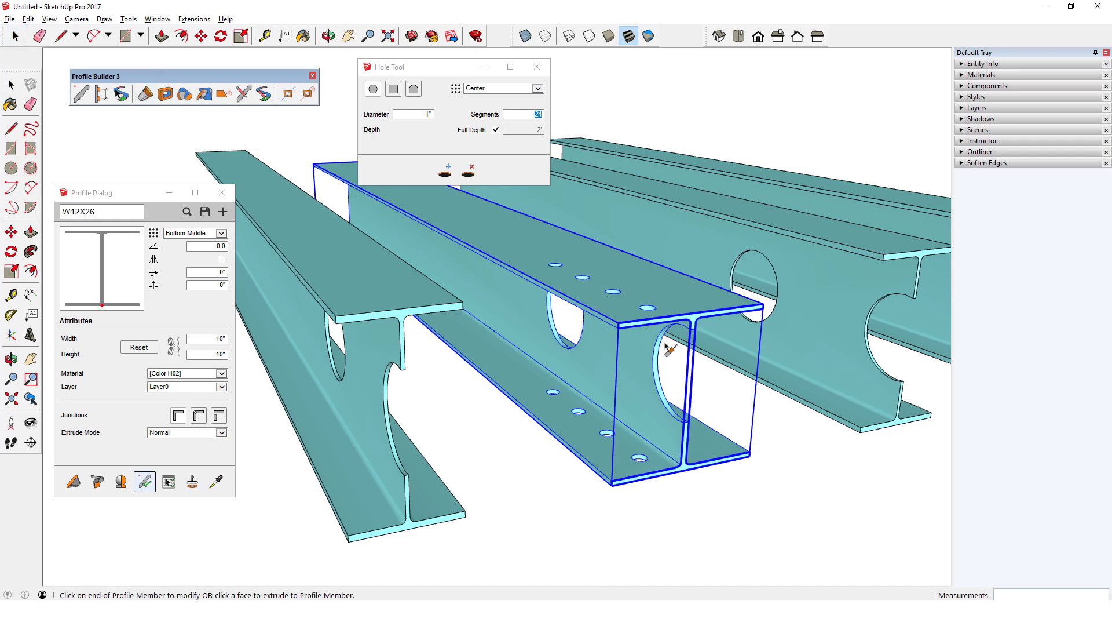
click(688, 444)
middle_drag(688, 443, 569, 417)
click(571, 350)
click(587, 303)
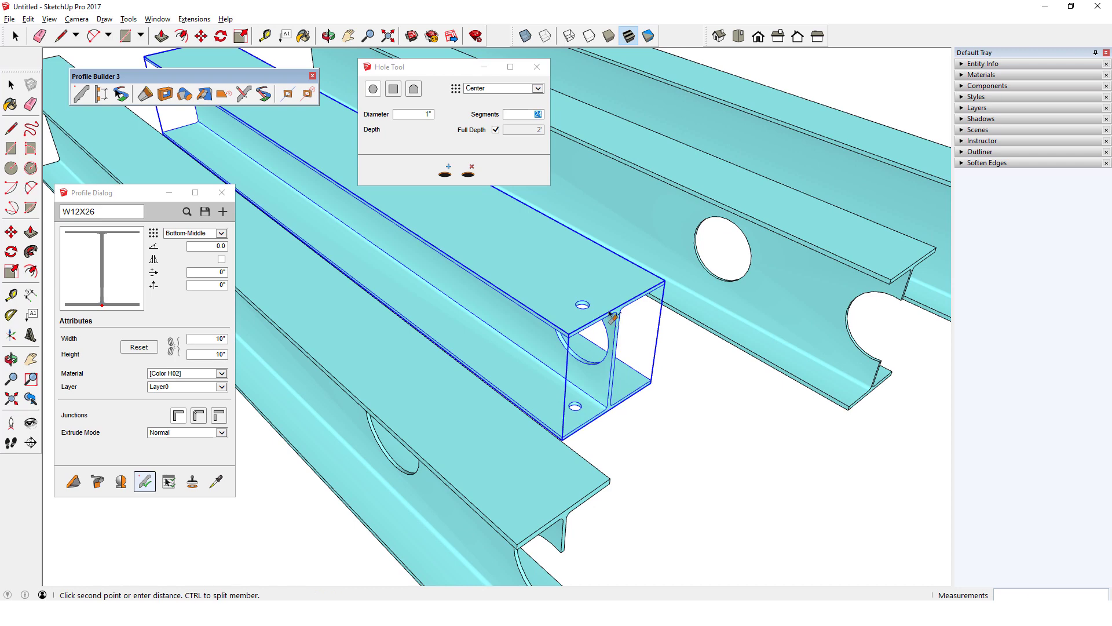
click(588, 303)
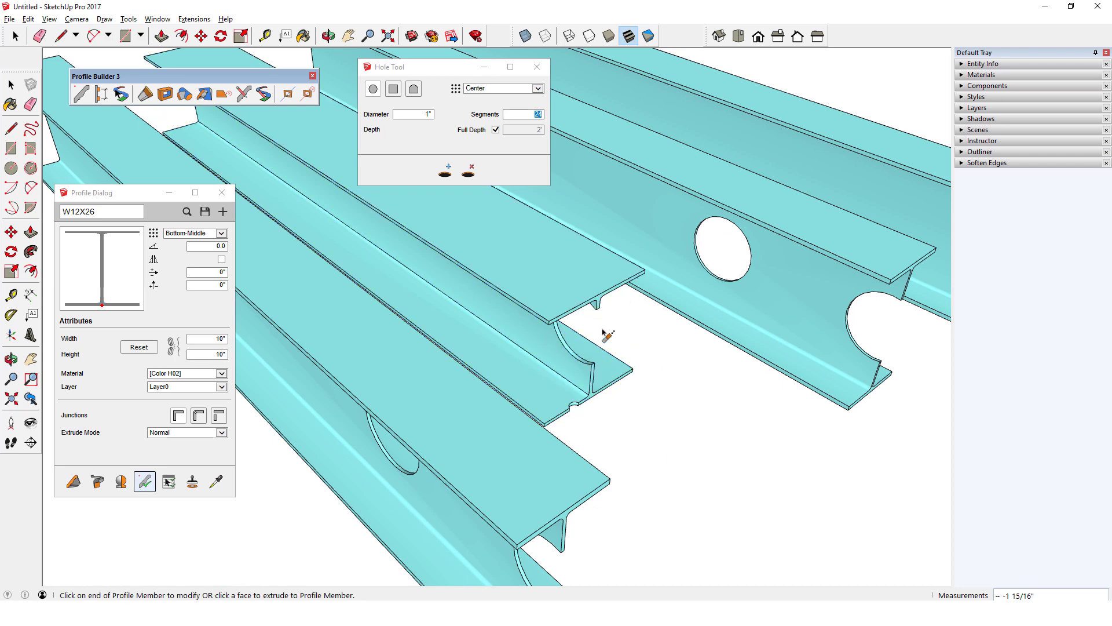
click(596, 307)
middle_drag(596, 307, 595, 301)
click(812, 488)
middle_drag(812, 488, 860, 431)
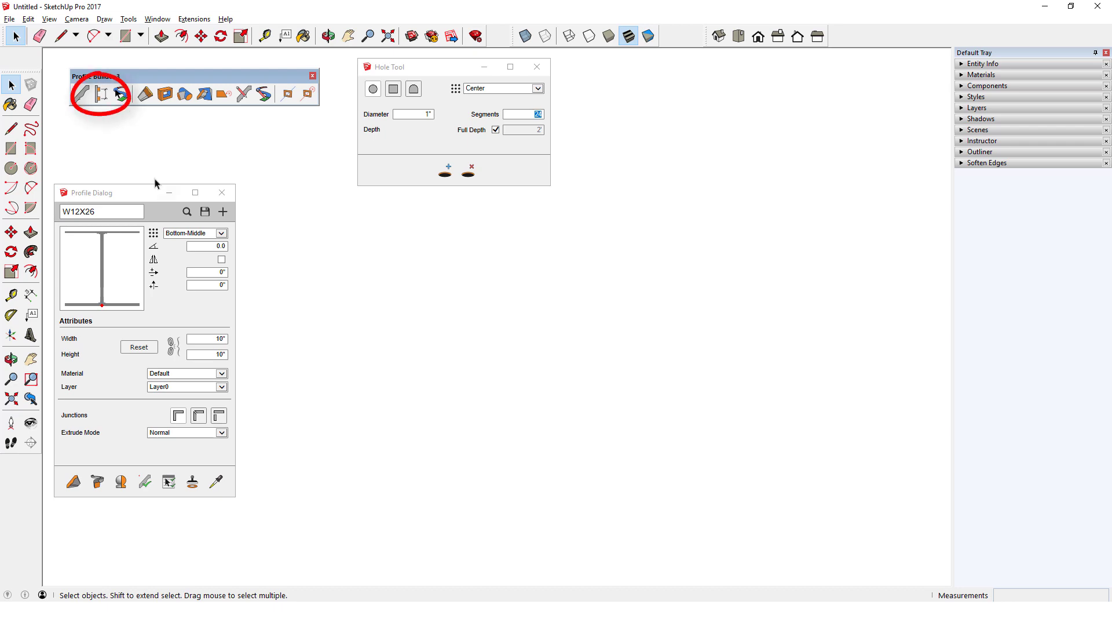
click(102, 94)
Step: Load the Cavity Wall assembly and review its members, components and spans
click(207, 93)
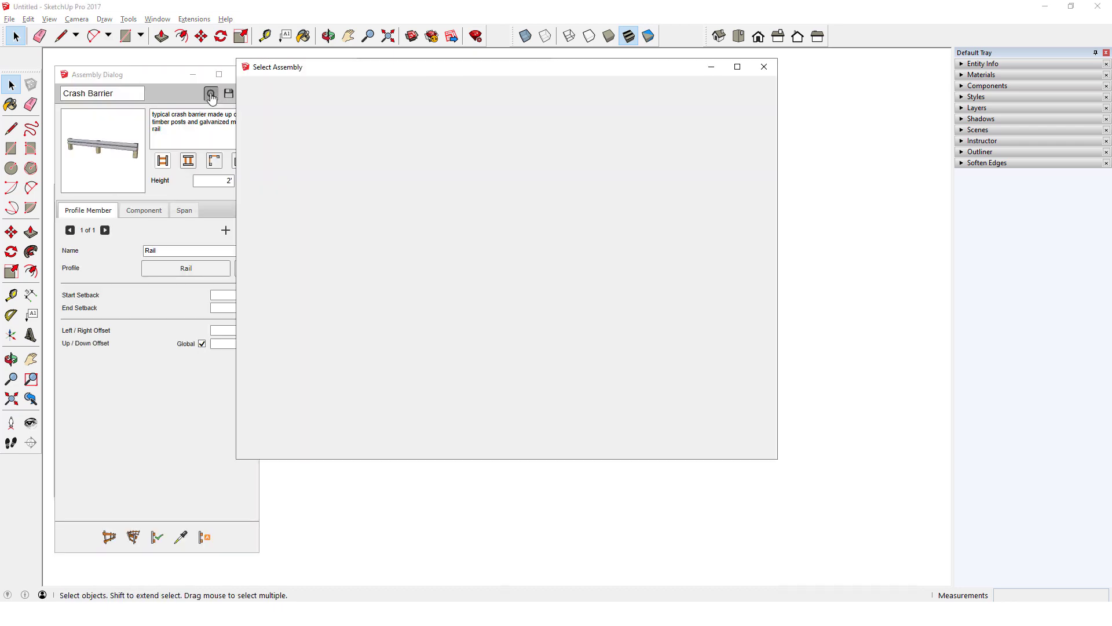
click(676, 189)
click(104, 230)
click(105, 230)
click(105, 230)
click(104, 230)
click(133, 212)
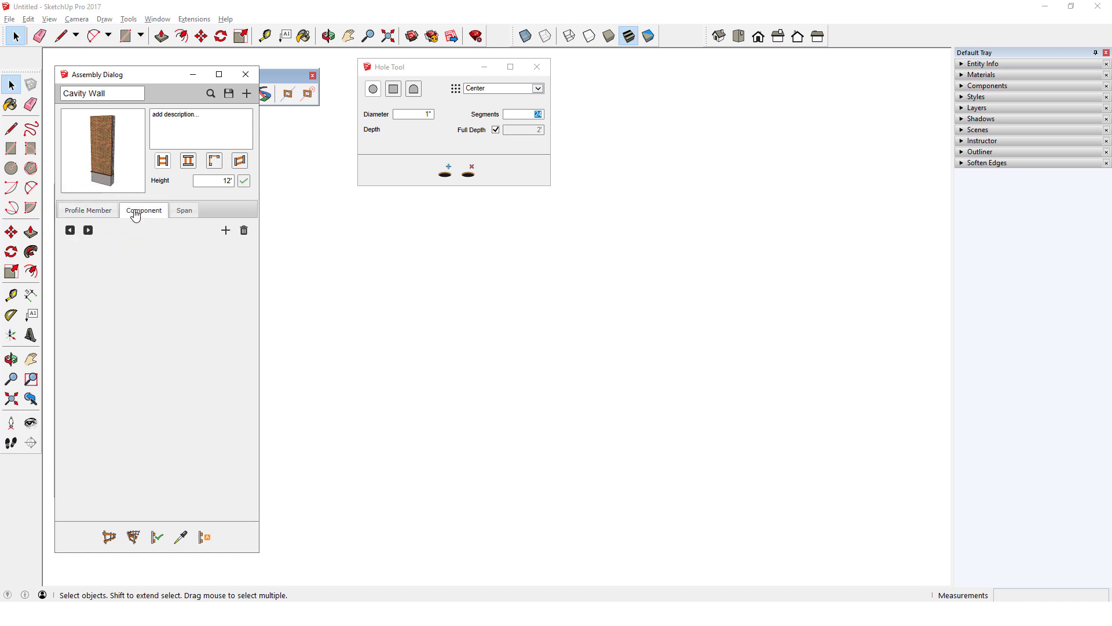
click(184, 212)
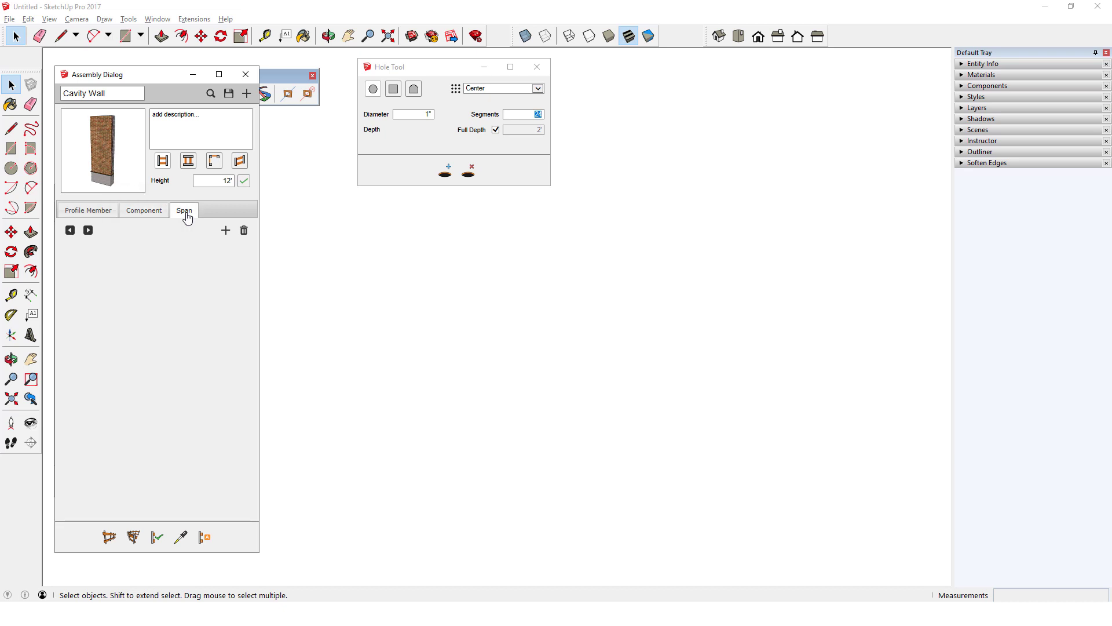
Step: Draw four Cavity Wall sides closing at the start point, then select rectangular holes
click(109, 536)
click(327, 345)
click(562, 417)
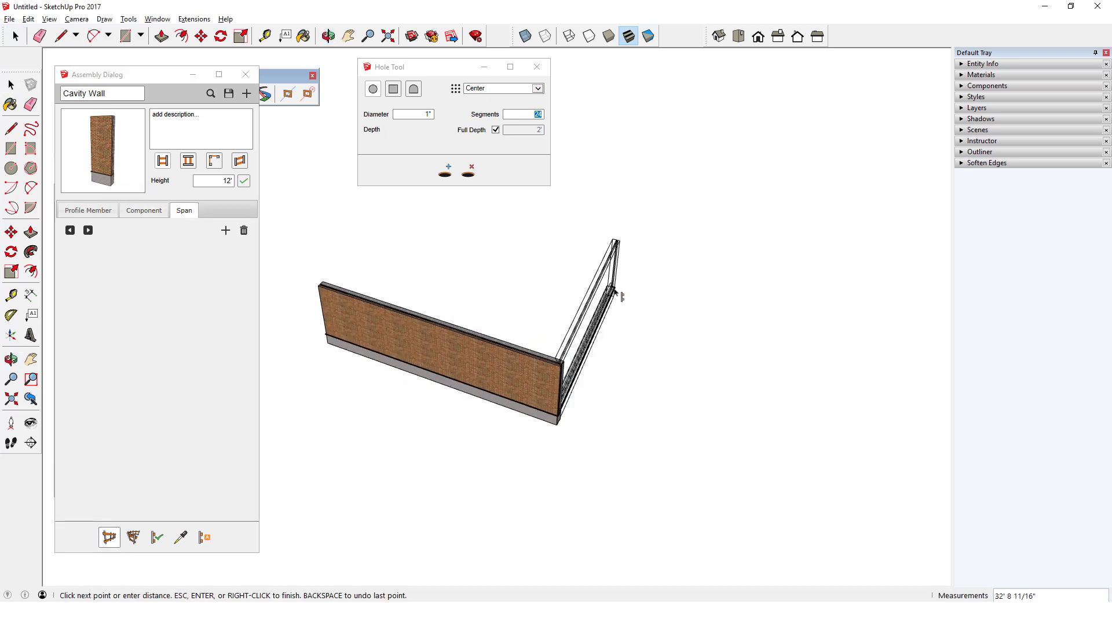
click(631, 304)
click(371, 197)
click(327, 345)
middle_drag(342, 377, 353, 284)
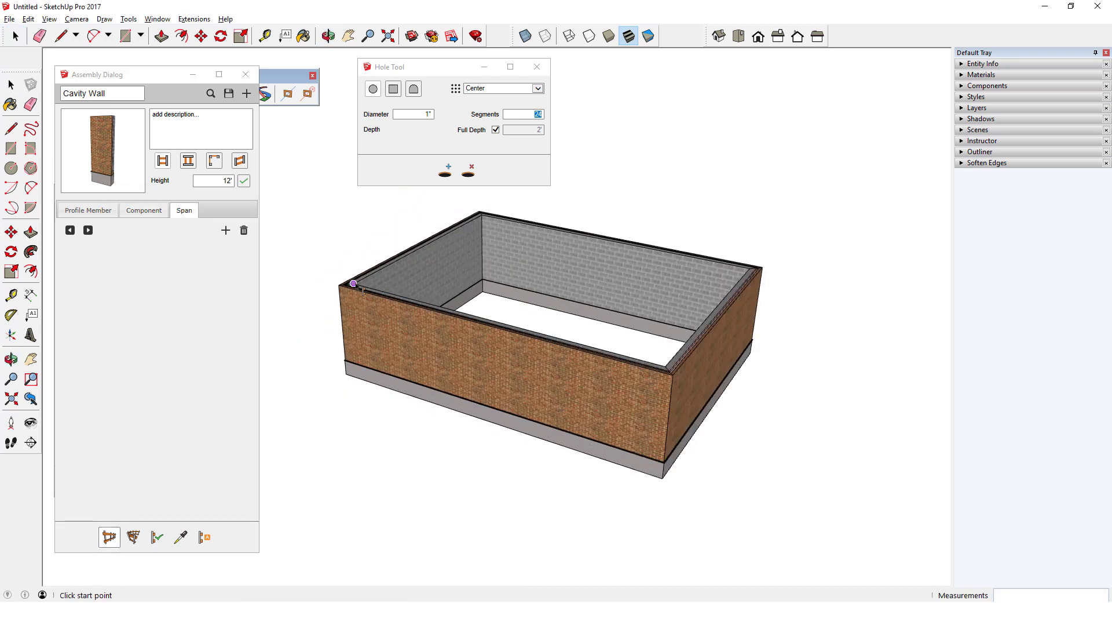
click(394, 89)
click(446, 172)
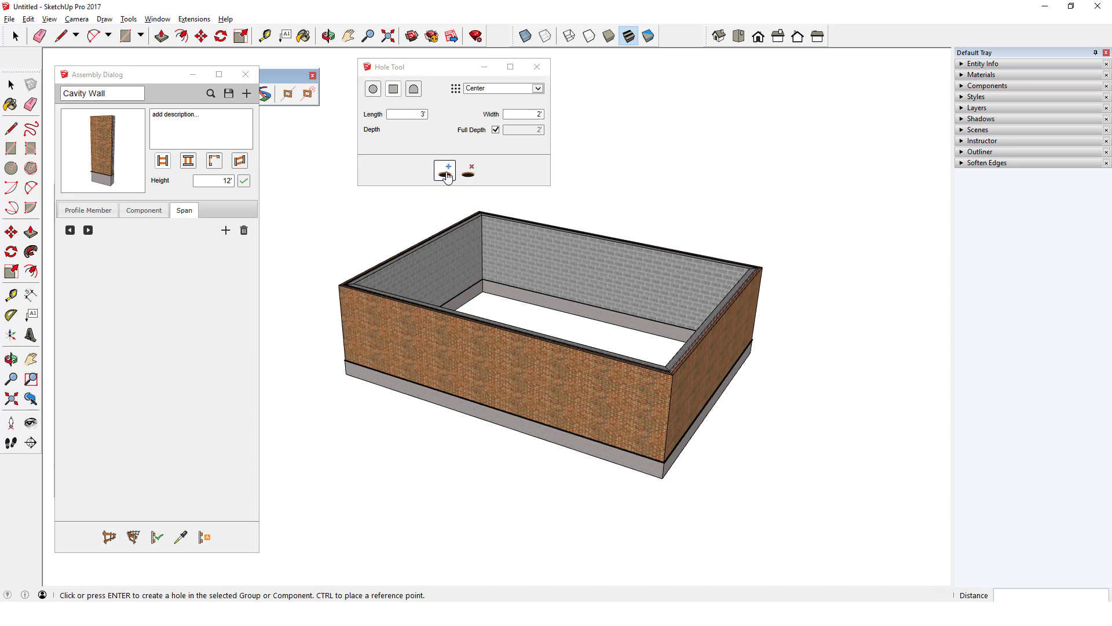
click(457, 359)
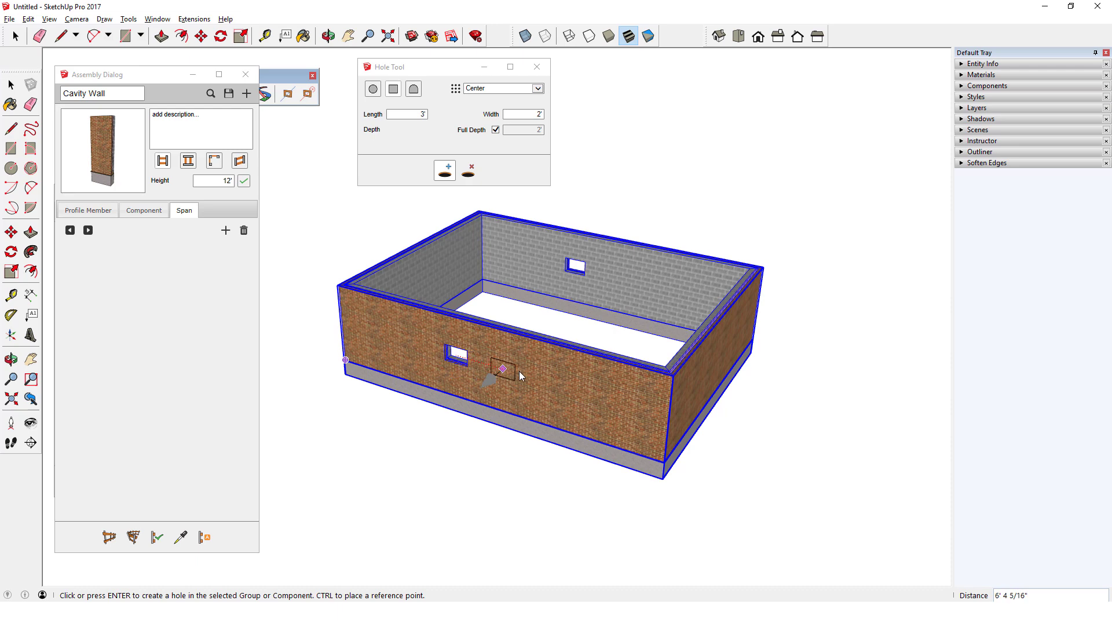
click(545, 382)
middle_drag(582, 408, 605, 439)
click(613, 437)
click(670, 403)
middle_drag(671, 404, 648, 407)
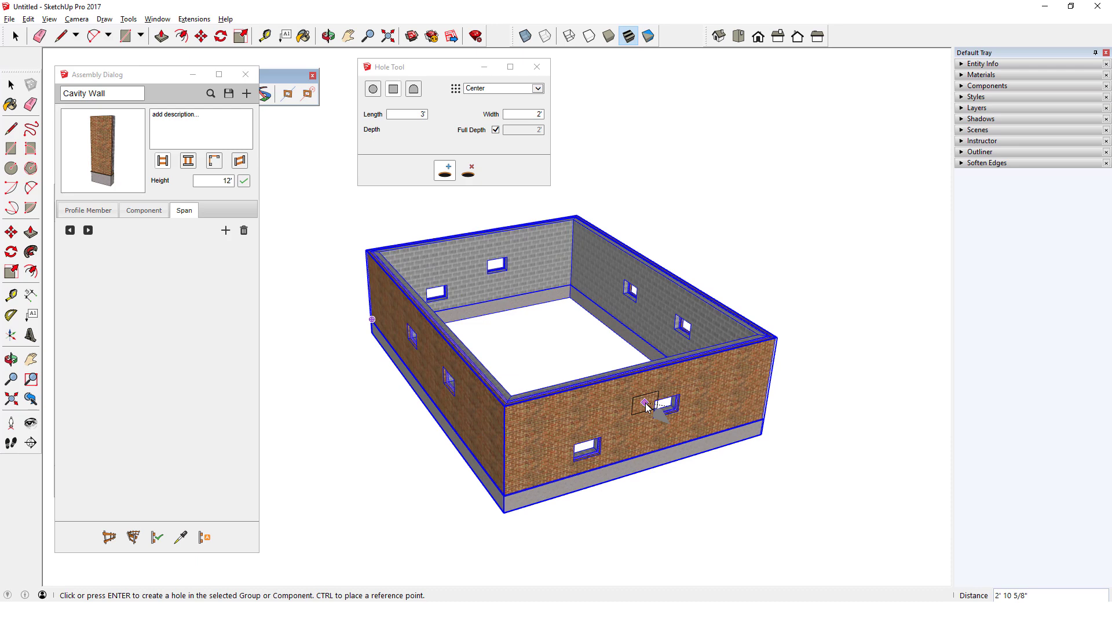
key(ctrl+z)
key(ctrl+z)
key(ctrl+z)
key(ctrl+z)
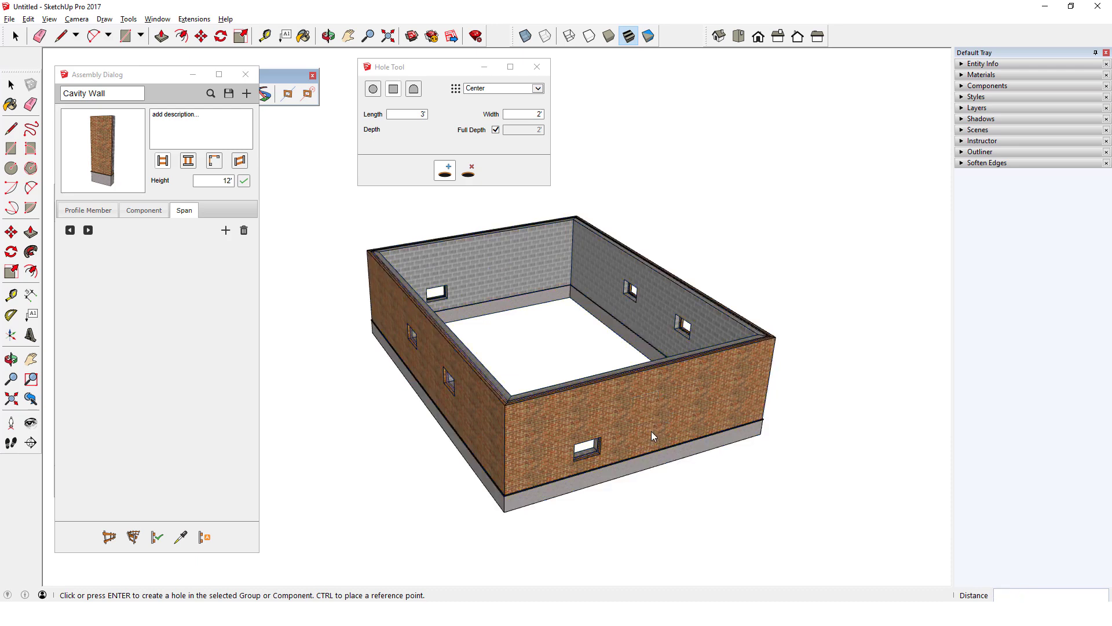
middle_drag(651, 431, 798, 428)
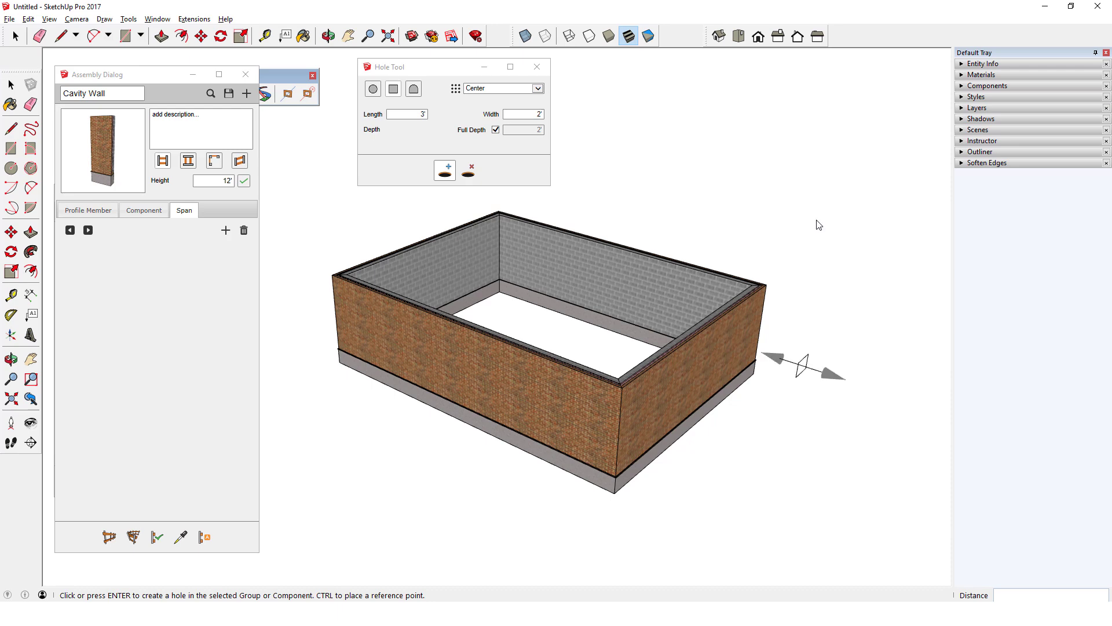
Step: Cut trial 2' deep holes in the front and right end walls, then undo them
click(496, 130)
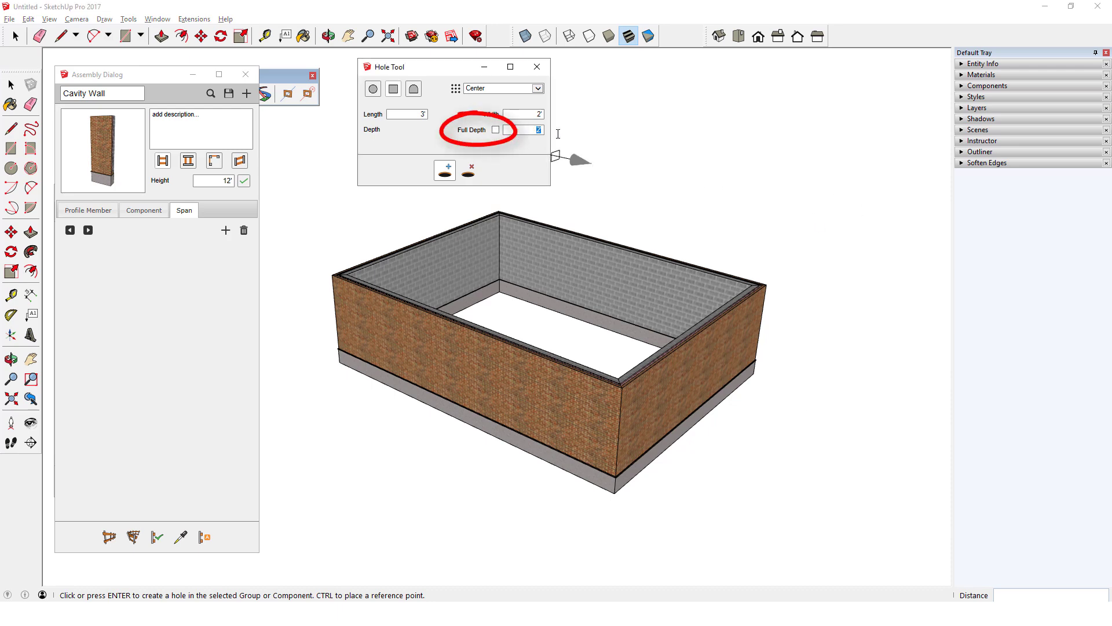
text(24)
key(Return)
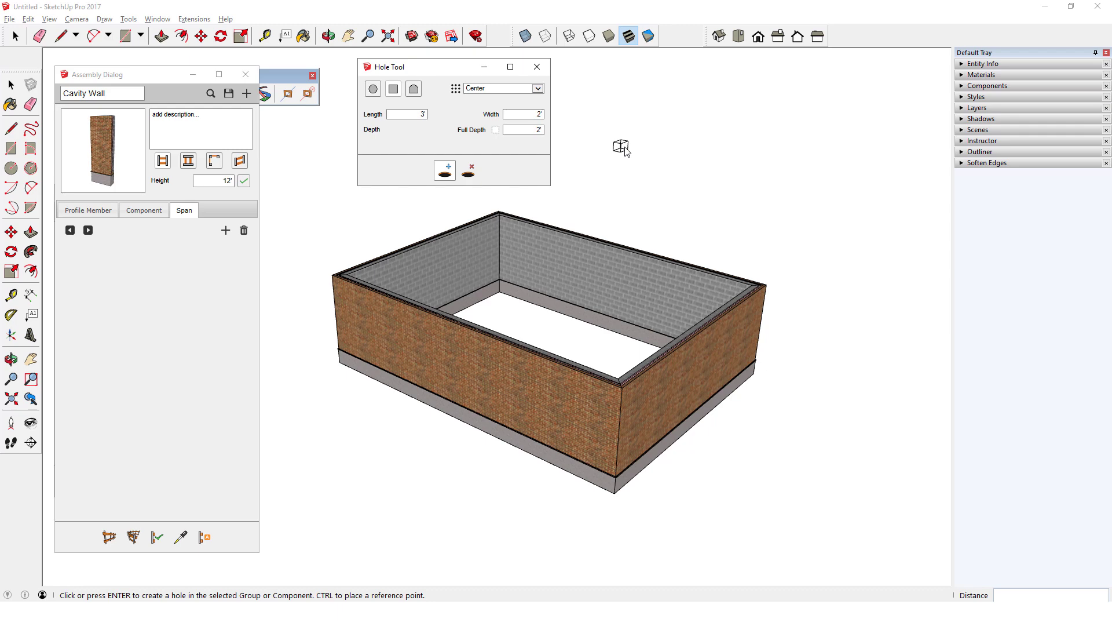
middle_drag(431, 229, 378, 342)
click(377, 347)
click(501, 397)
click(566, 390)
middle_drag(567, 389, 615, 422)
click(616, 422)
click(657, 377)
click(700, 390)
click(739, 359)
middle_drag(744, 359, 866, 378)
key(ctrl+z)
key(ctrl+z)
key(ctrl+z)
key(ctrl+z)
key(ctrl+z)
key(ctrl+z)
key(ctrl+z)
key(ctrl+z)
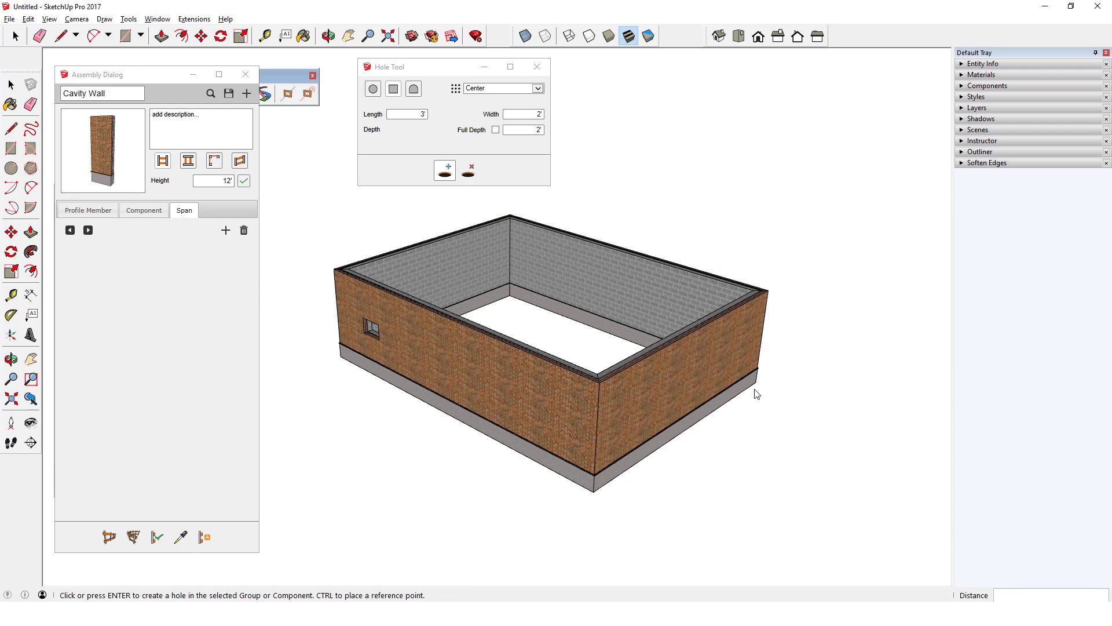
Step: Retry with hole depth 3, placing four holes along the front wall, then undo them
triple_click(541, 130)
text(3)
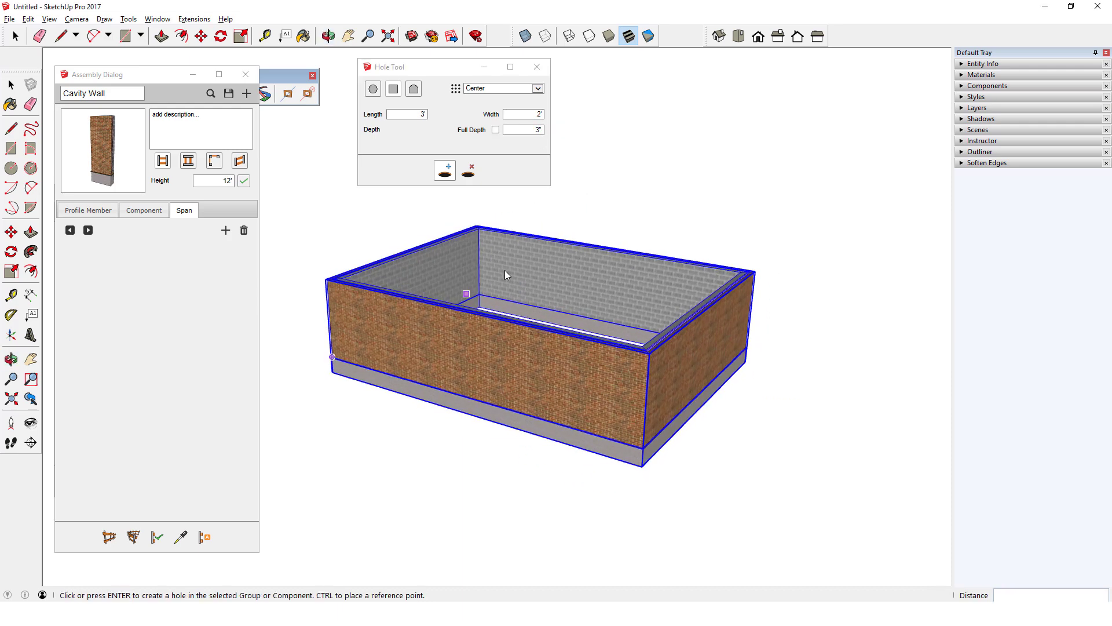
middle_drag(505, 270, 323, 330)
click(328, 334)
click(365, 345)
click(400, 354)
click(439, 362)
key(ctrl+z)
key(ctrl+z)
key(ctrl+z)
key(ctrl+z)
Step: Set hole depth to 4" and cut four 3' by 2' recessed holes along the front wall
double_click(523, 135)
text(4)
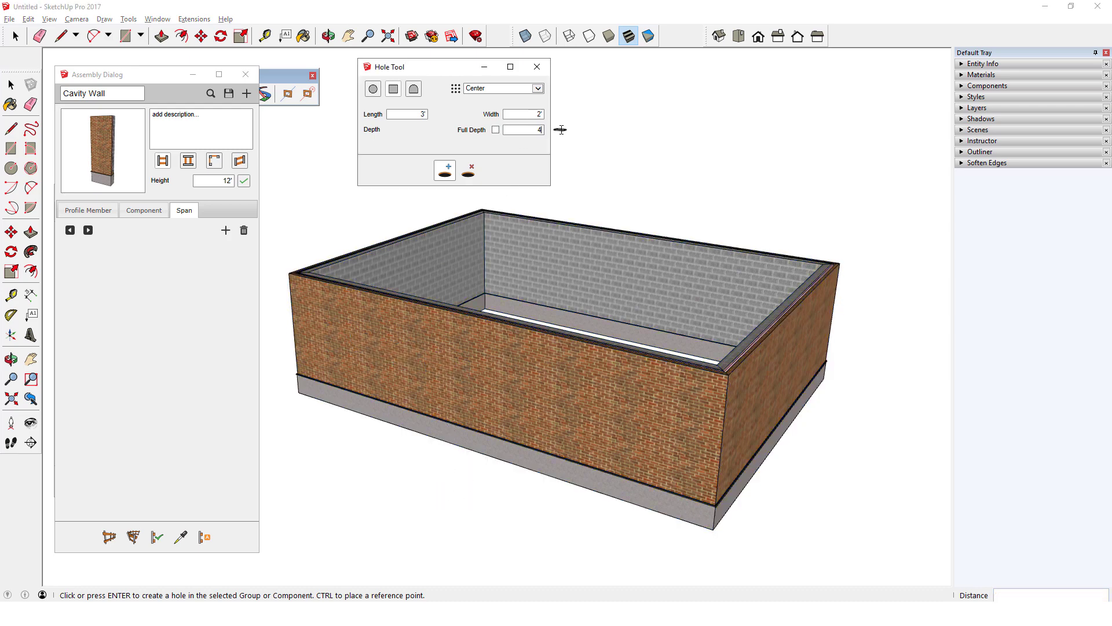
click(328, 339)
click(370, 349)
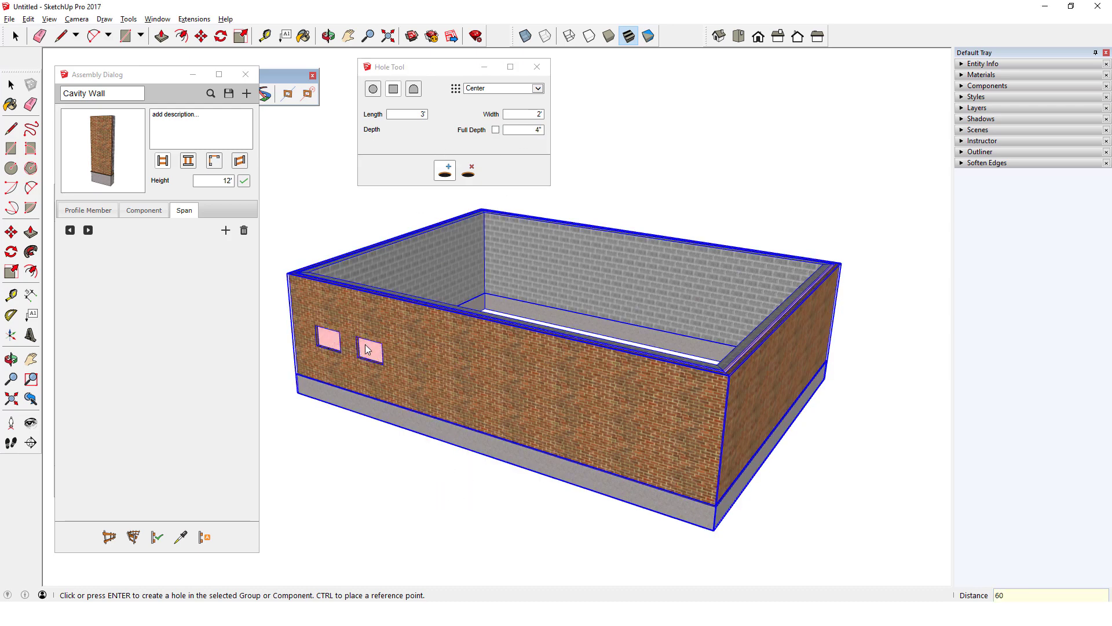
click(414, 362)
click(462, 380)
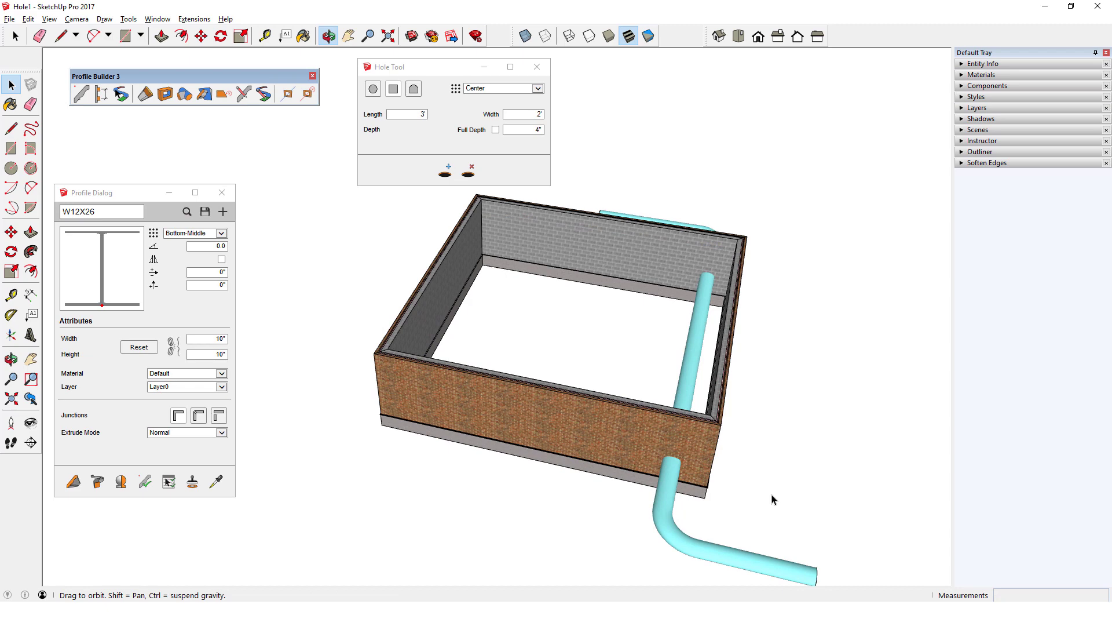
Step: Intersect the selected pipe and brick walls with the model, then pick the arch hole shape
middle_drag(772, 500, 734, 433)
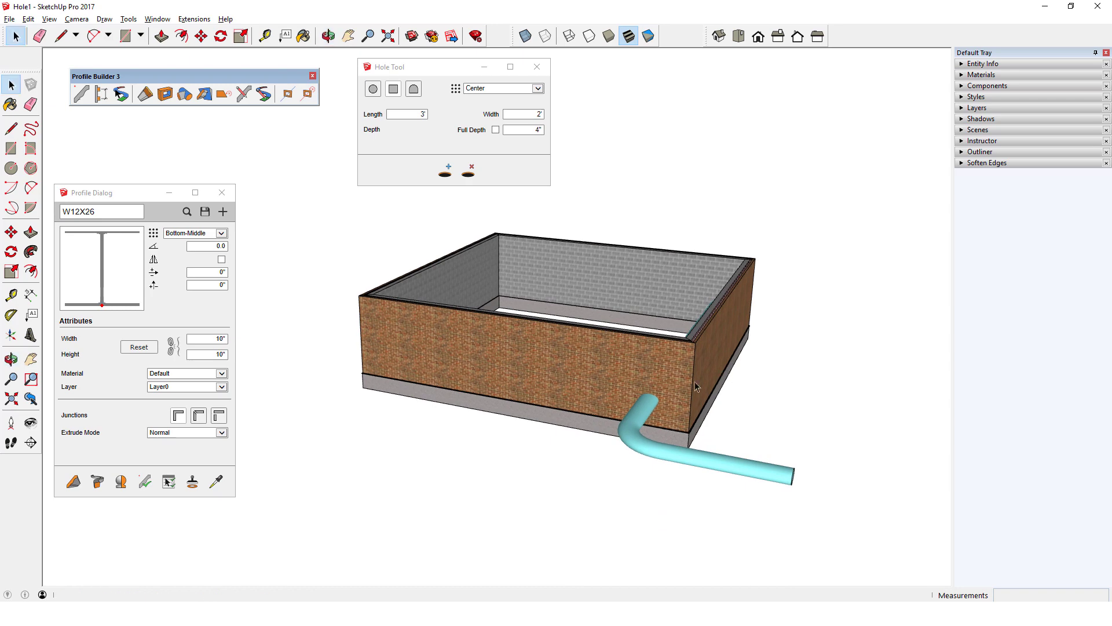
click(653, 407)
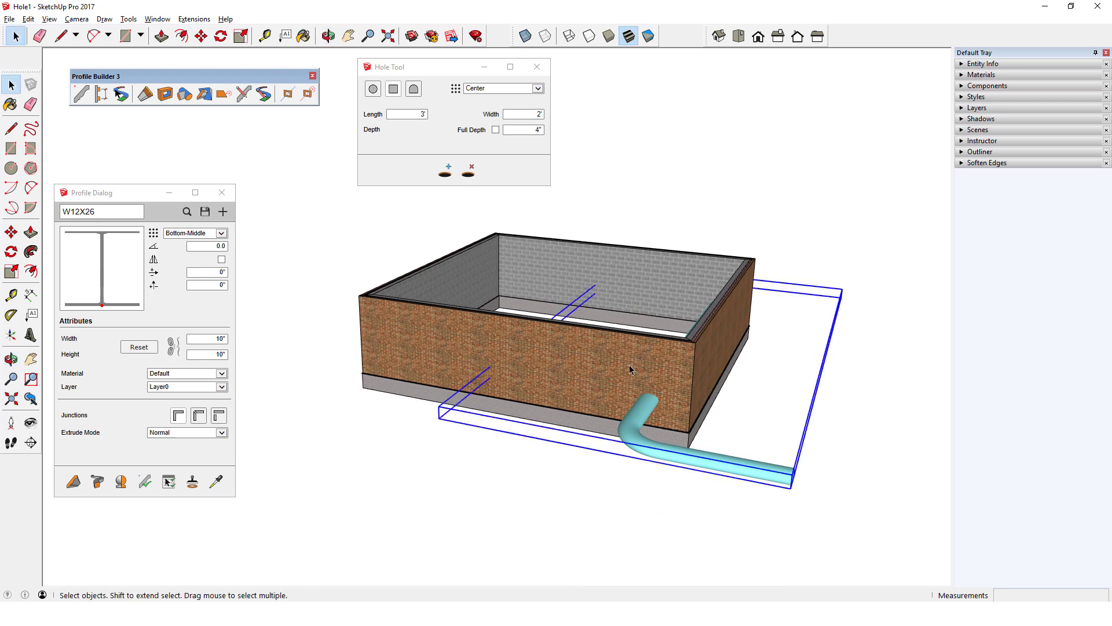
click(630, 365)
right_click(630, 364)
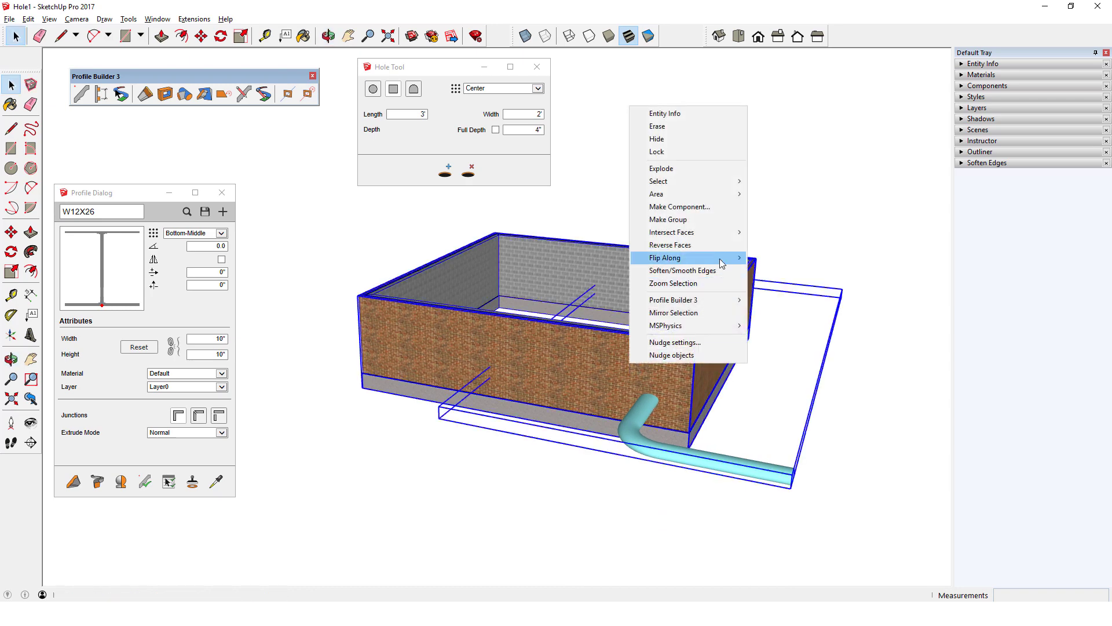
mouse_move(721, 232)
click(779, 235)
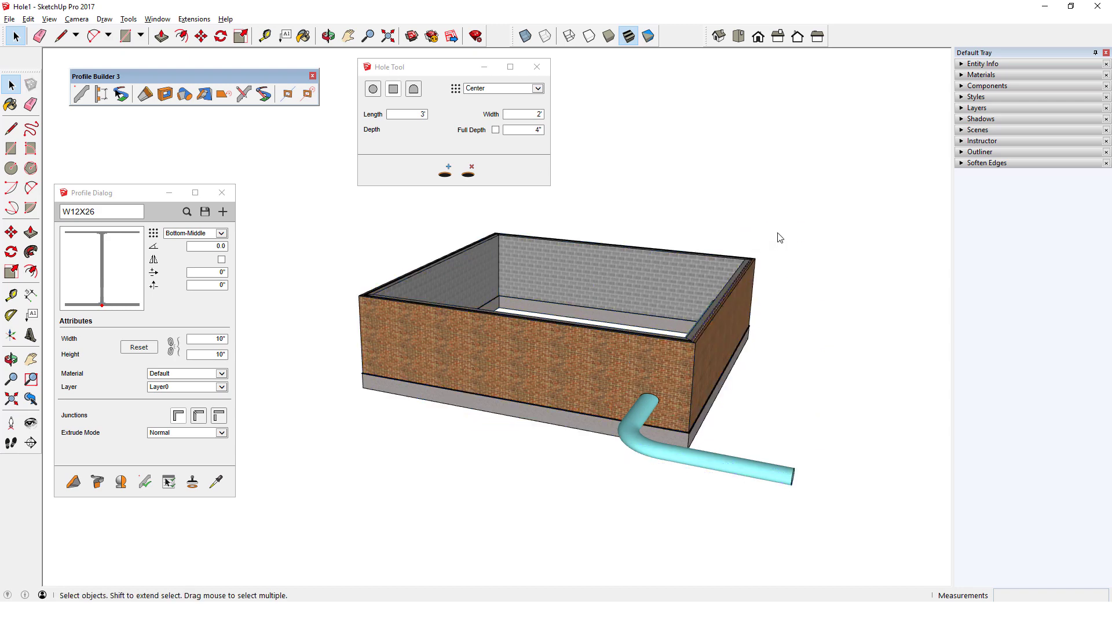
click(414, 88)
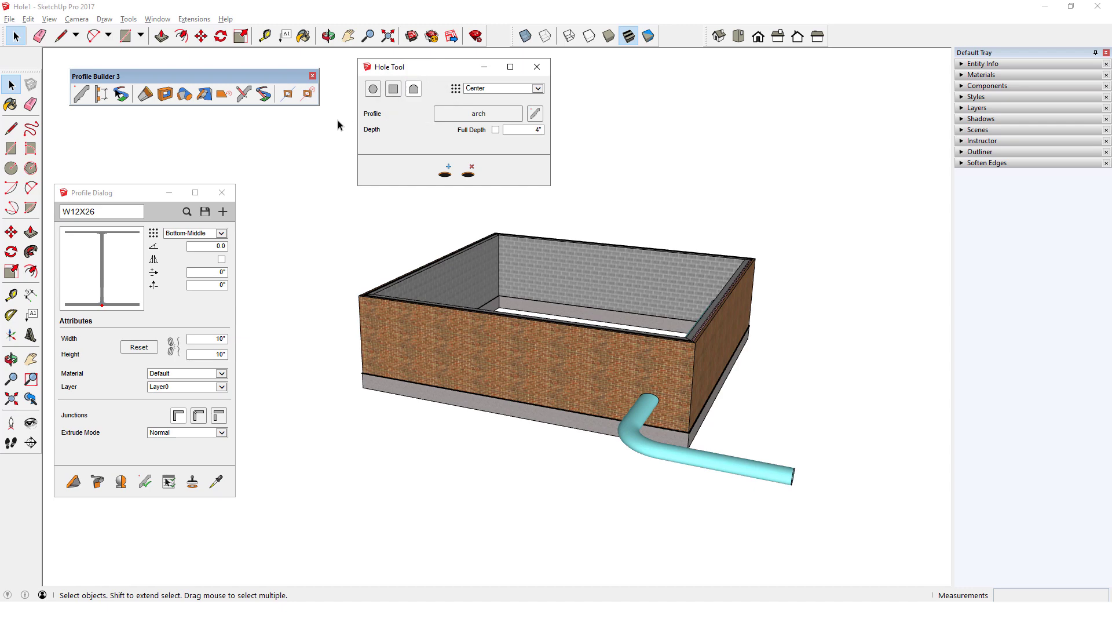
Step: Take the Oval hole profile from the pipe and make holes cut the full depth
click(466, 114)
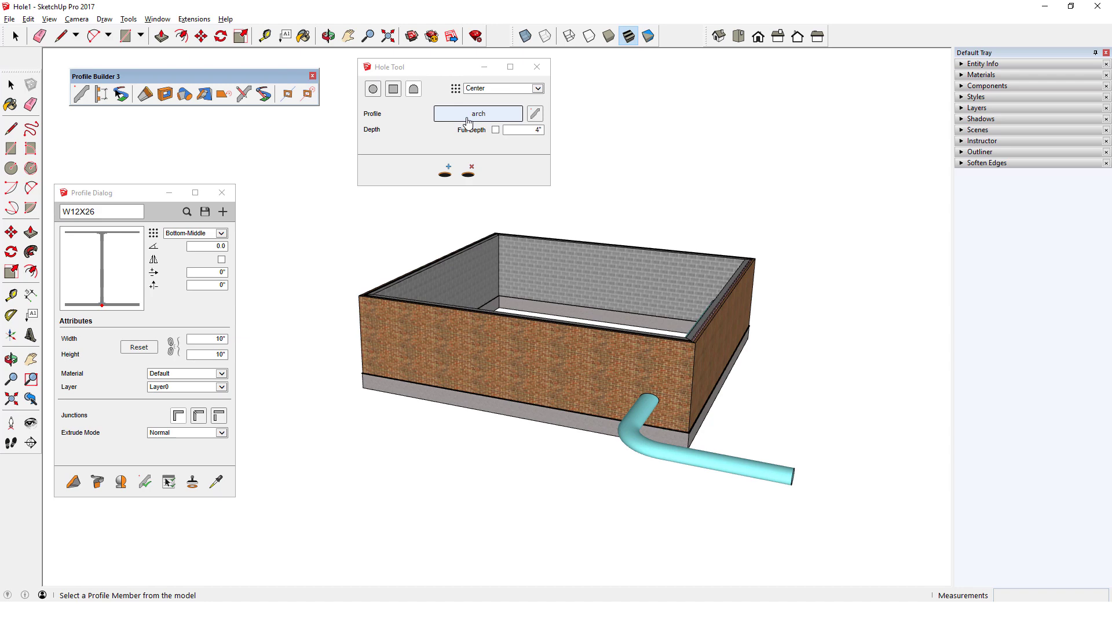
click(687, 452)
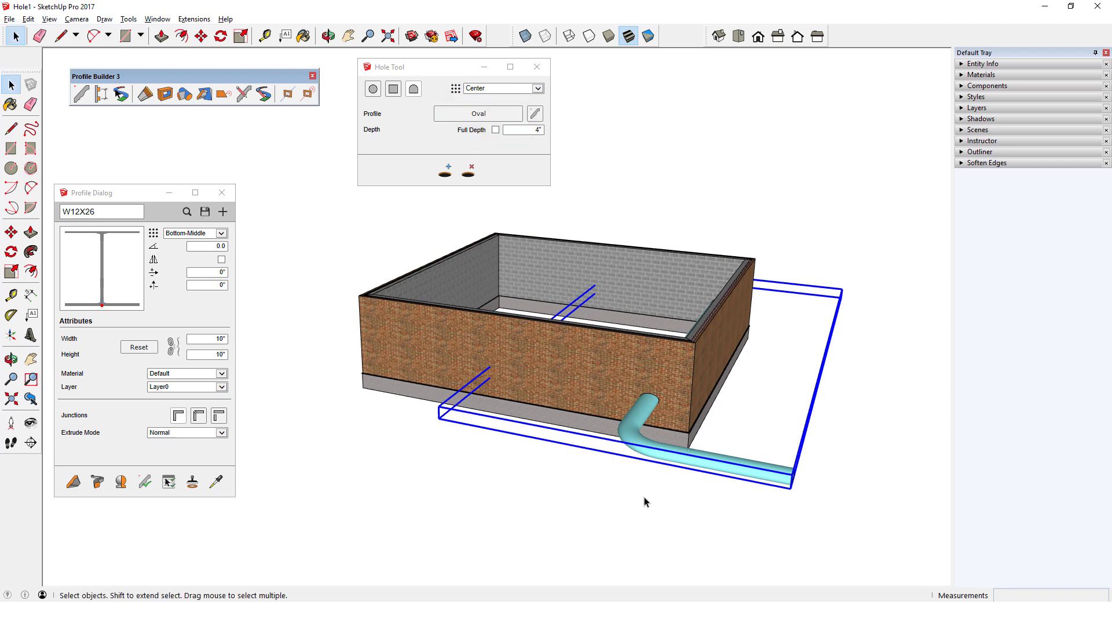
click(445, 170)
click(495, 129)
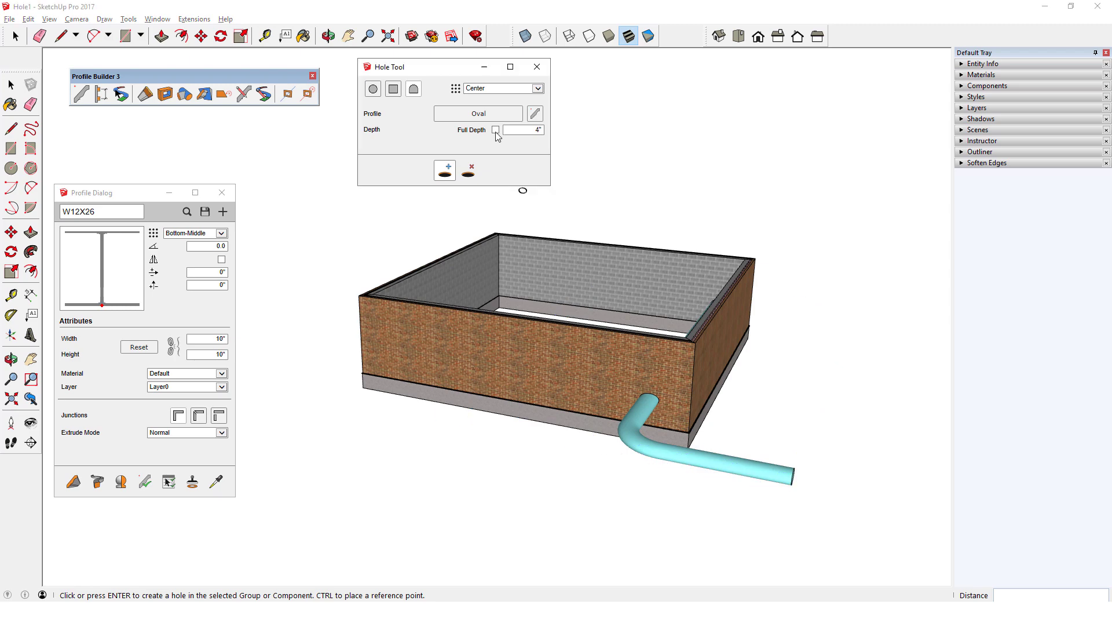
click(419, 362)
click(487, 359)
middle_drag(487, 359, 541, 385)
click(558, 402)
click(625, 381)
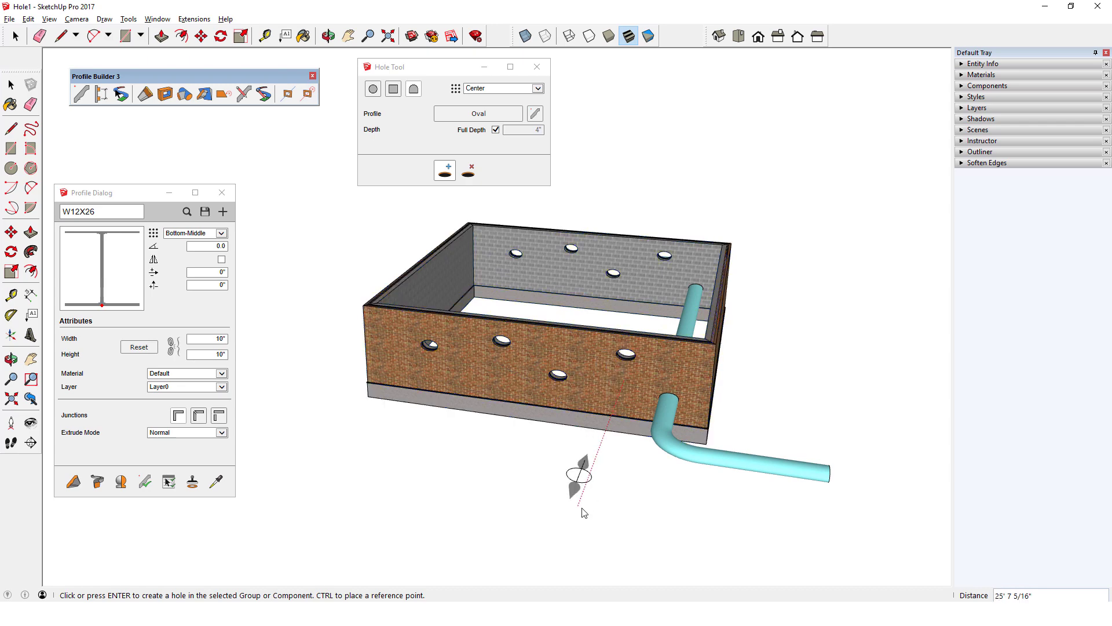
key(ctrl+z)
key(ctrl+z)
key(ctrl+z)
key(ctrl+z)
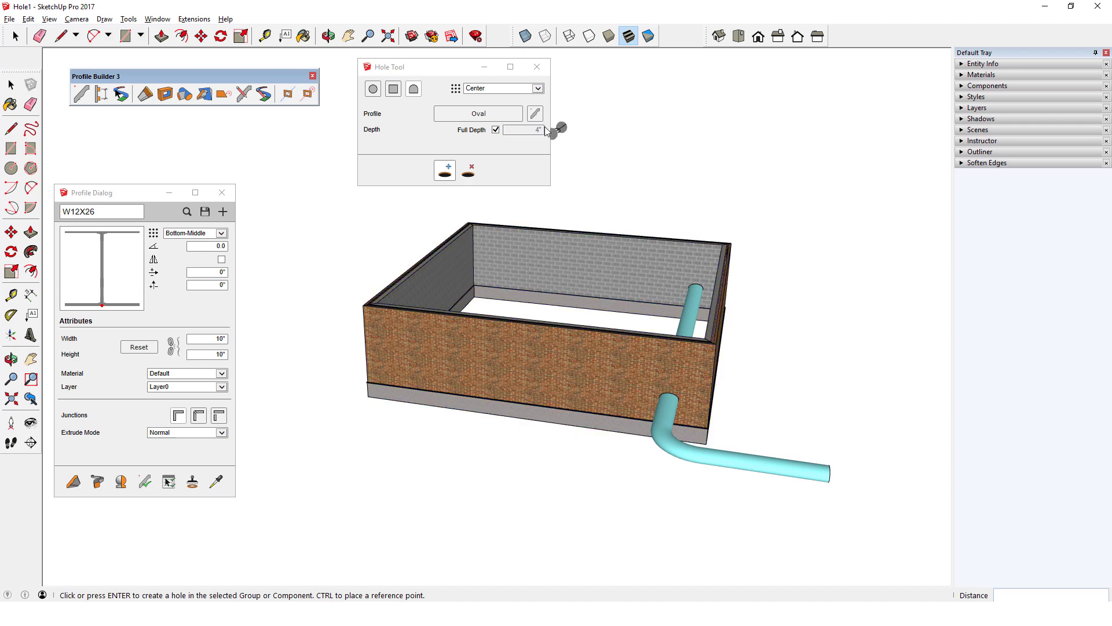
Step: Give the Oval profile a 0" offset and a Center-Right anchor, and apply the change
click(534, 116)
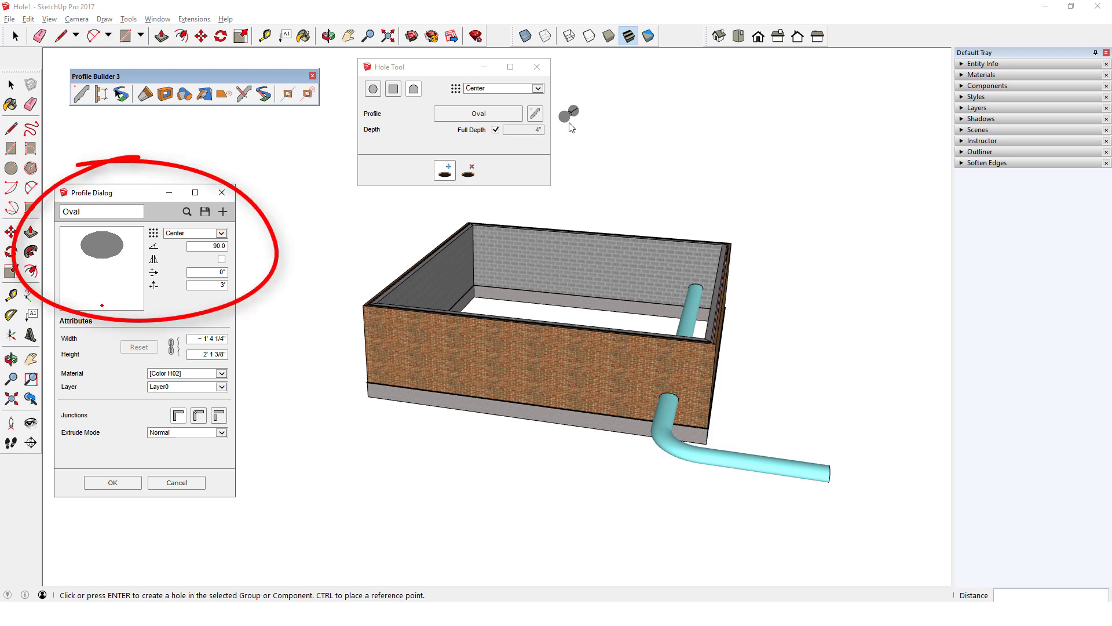
double_click(217, 287)
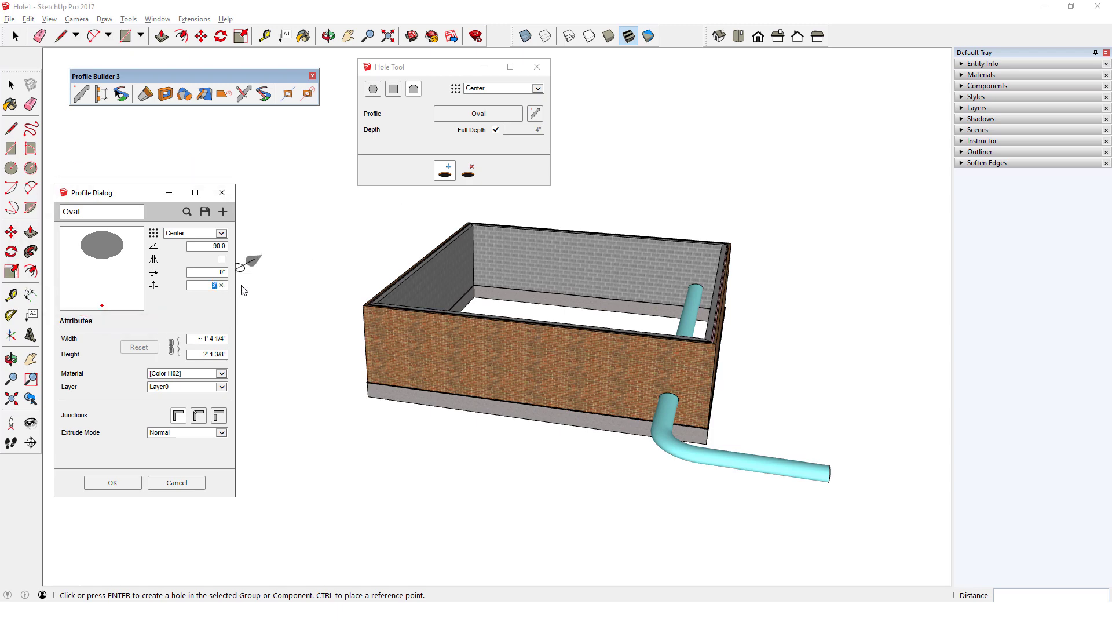
text(0)
key(Return)
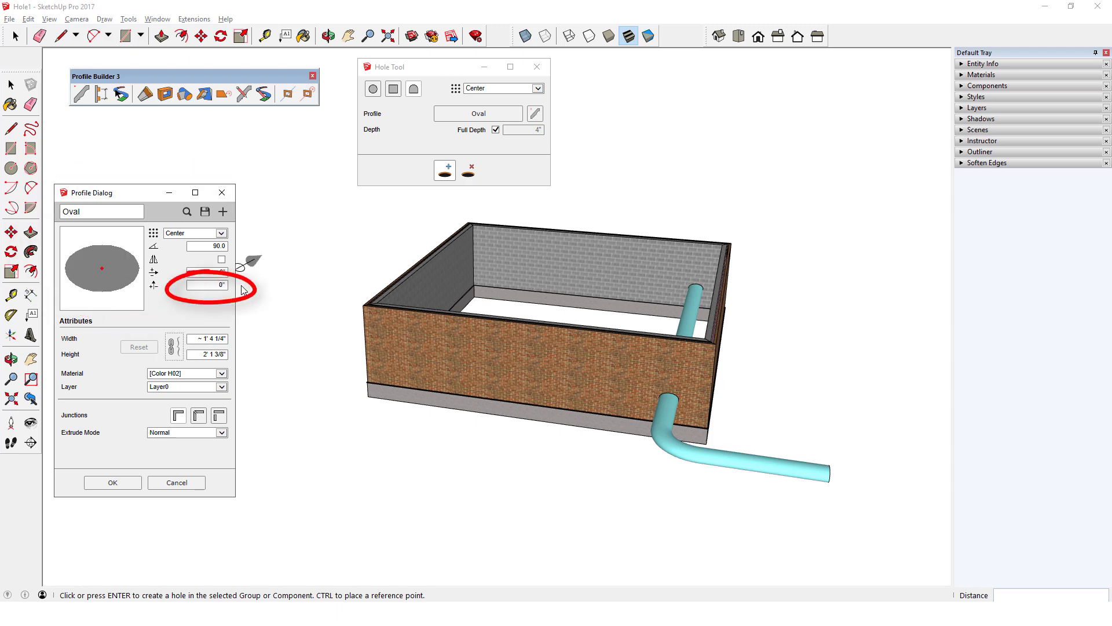
click(221, 233)
click(194, 241)
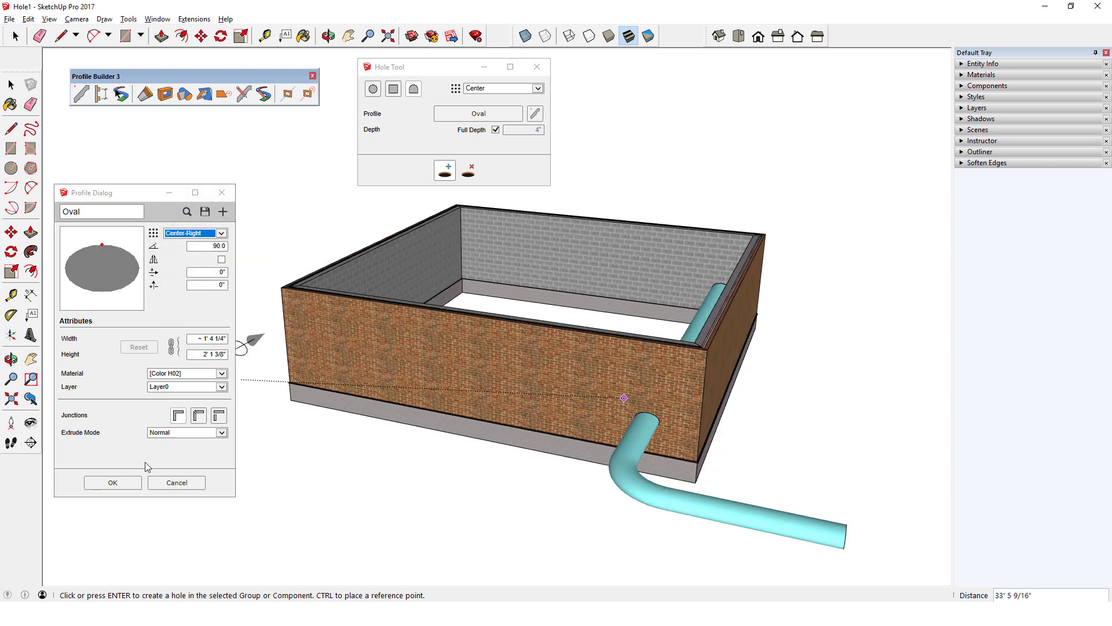
click(113, 483)
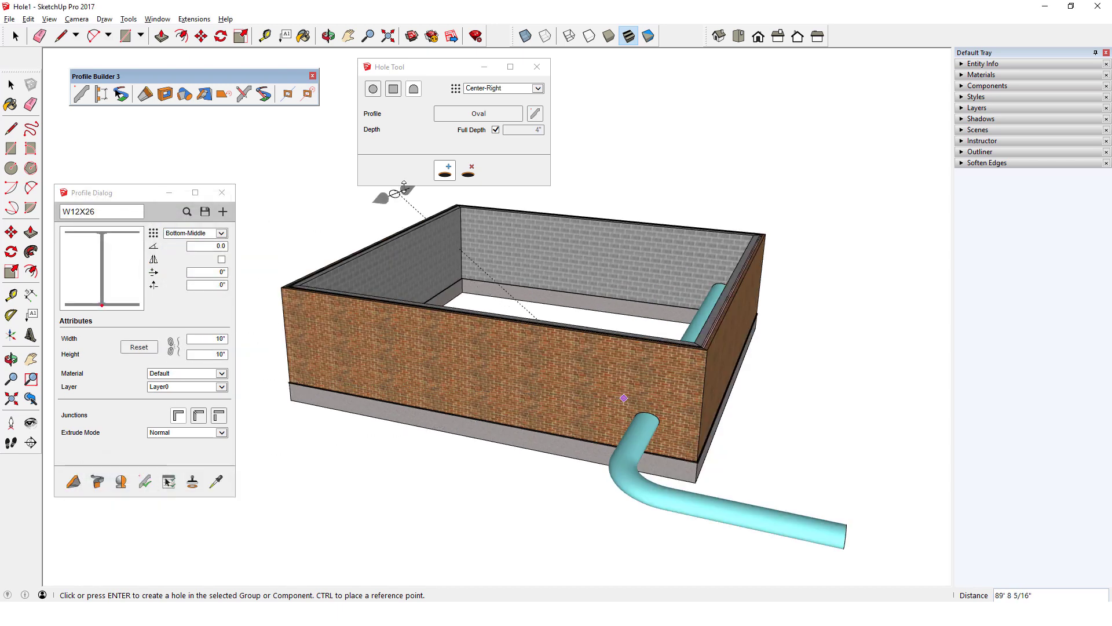
Step: Hide the pipe running through the walls
right_click(637, 439)
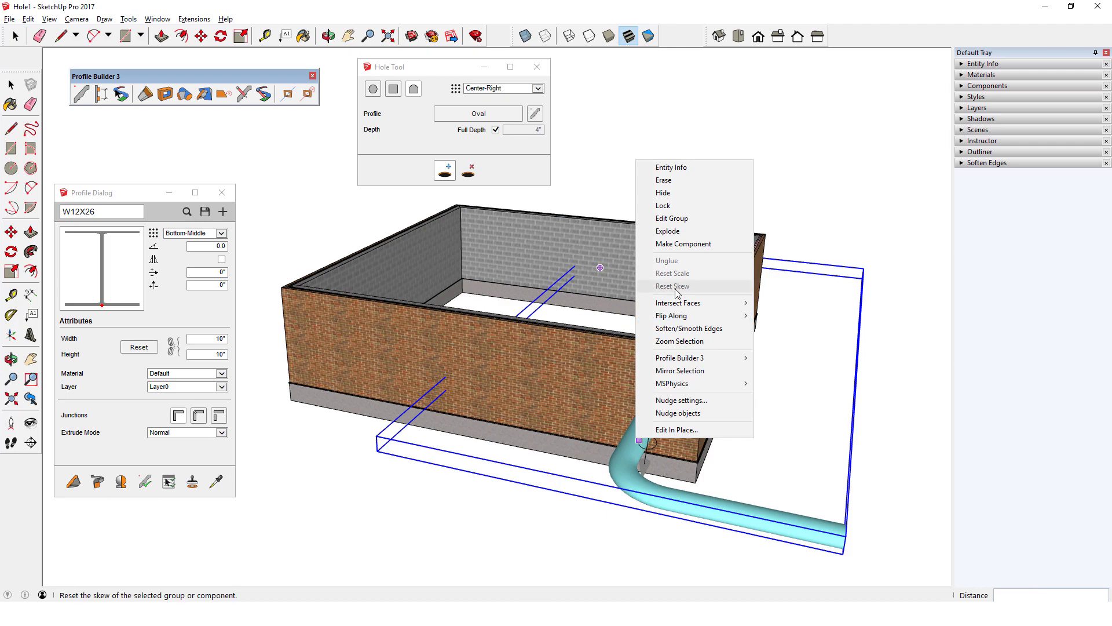
click(664, 193)
scroll(649, 440, up, 5)
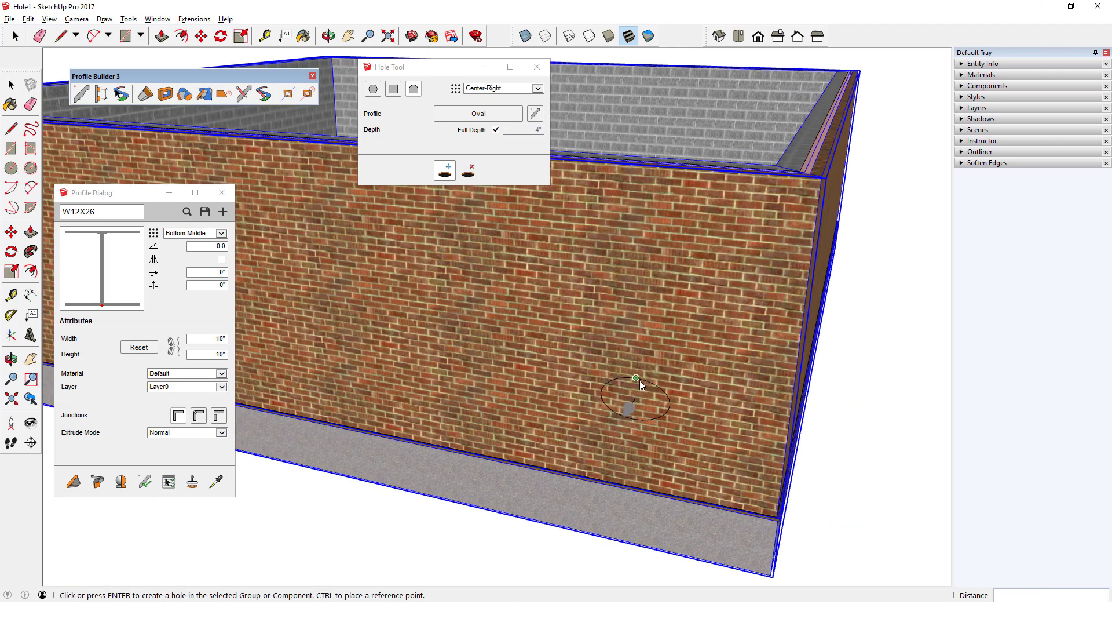
scroll(641, 385, down, 6)
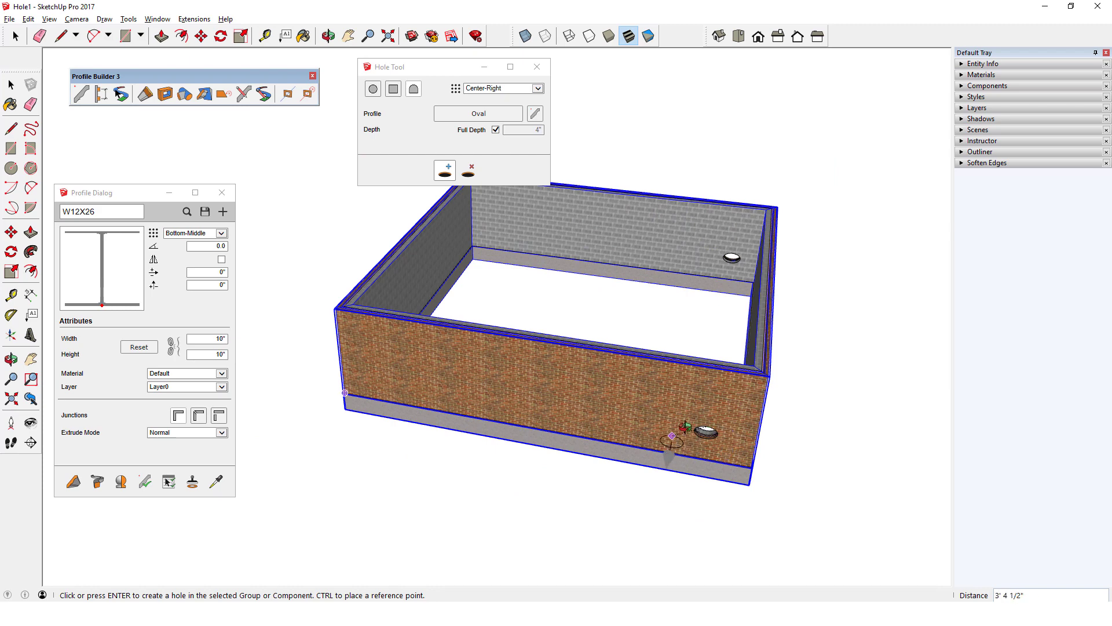
middle_drag(672, 437, 643, 429)
Step: Draw a rectangle on the front wall
key(r)
middle_drag(400, 363, 347, 347)
click(394, 370)
click(437, 346)
Step: Add an arc over the rectangle, erase its top edge, and select the arched face
key(a)
scroll(437, 346, up, 2)
click(453, 348)
click(389, 348)
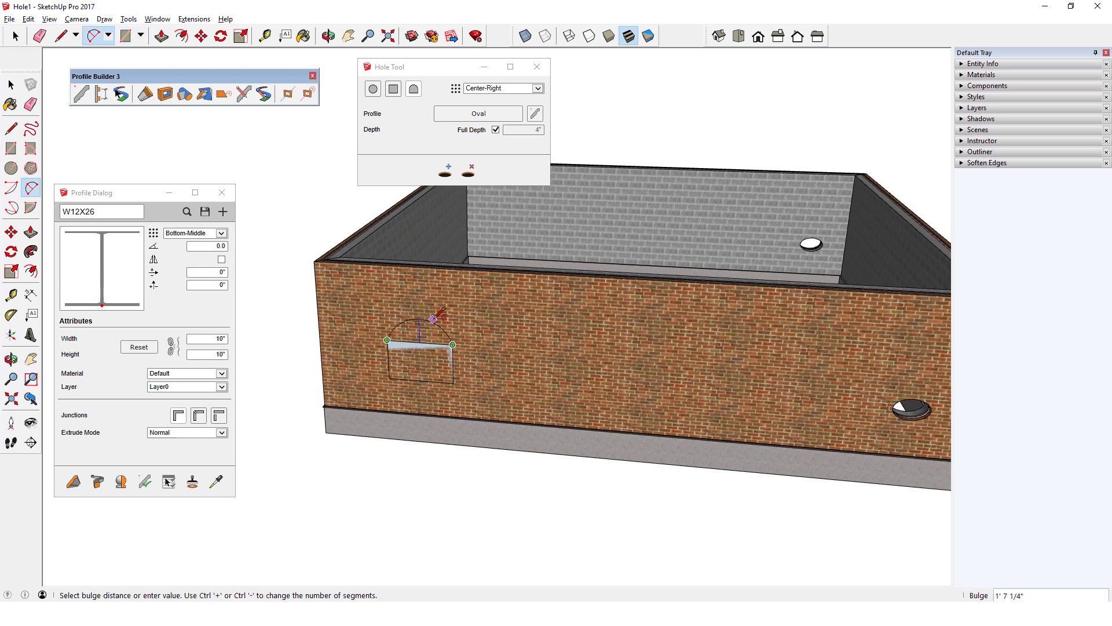
click(421, 319)
key(e)
click(421, 349)
key(space)
click(423, 348)
middle_drag(422, 349, 405, 348)
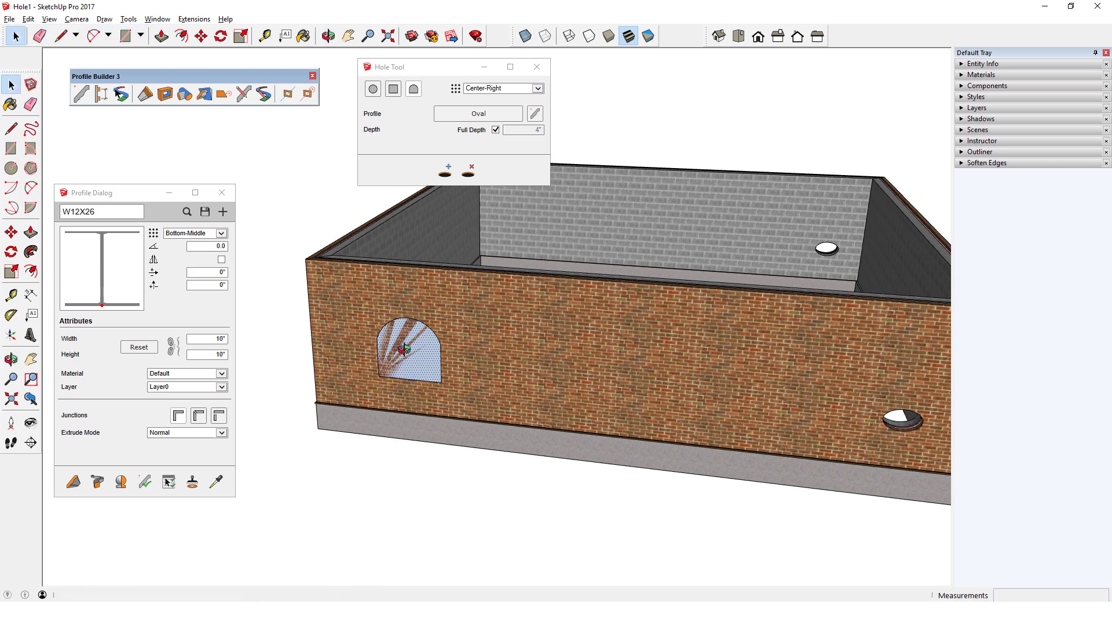
Step: Save the arched face as a new 'Arch' hole profile anchored Bottom-Left
click(535, 115)
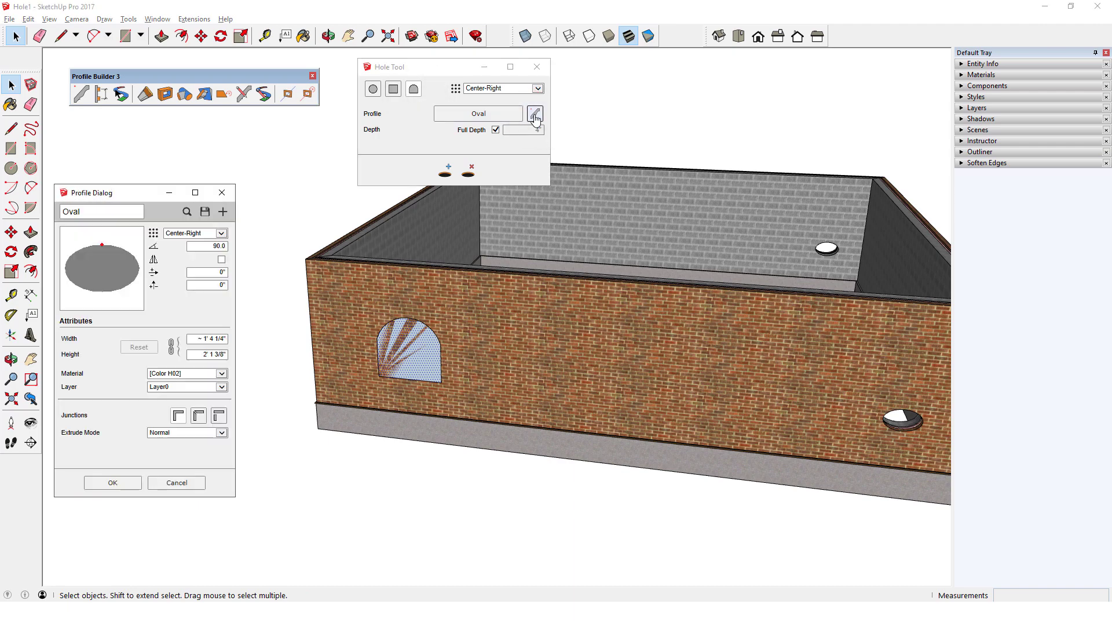
click(223, 212)
text(Arch)
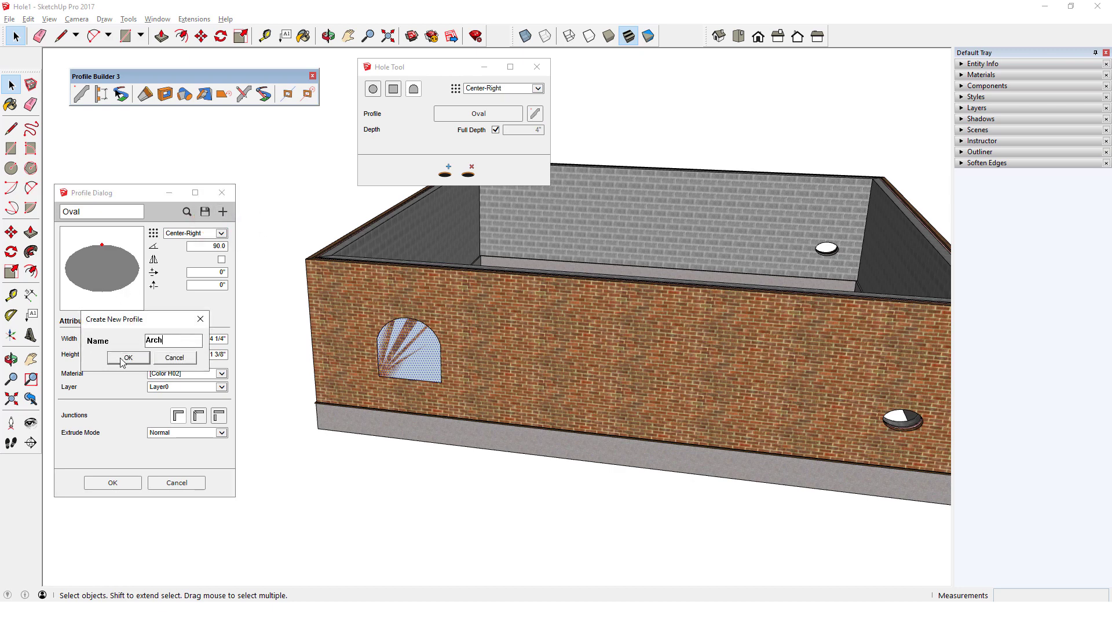
click(123, 358)
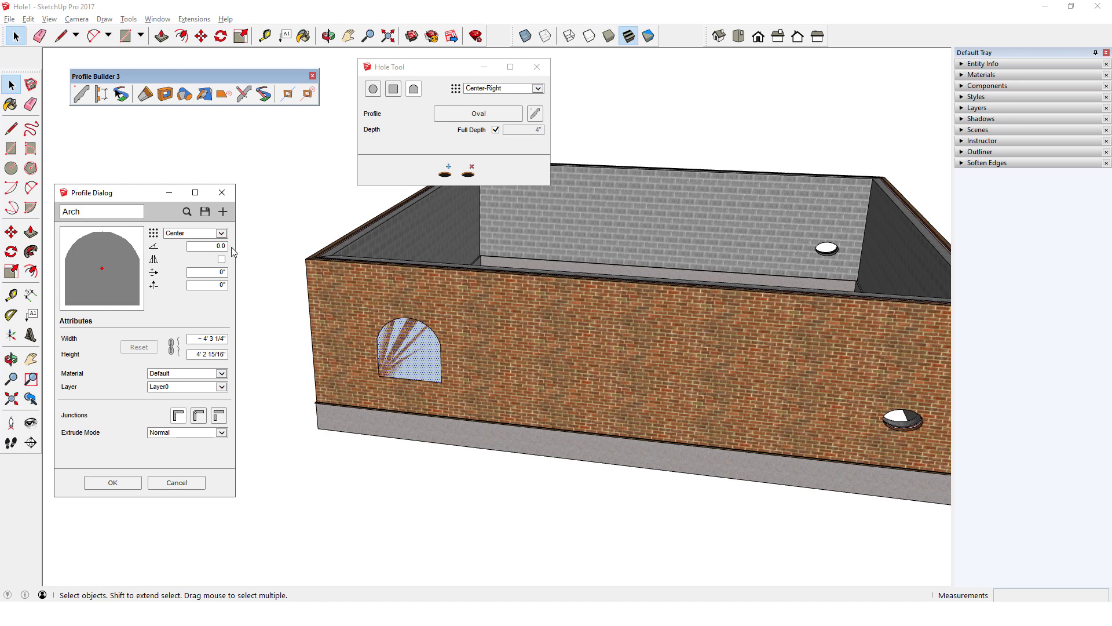
click(221, 233)
click(207, 248)
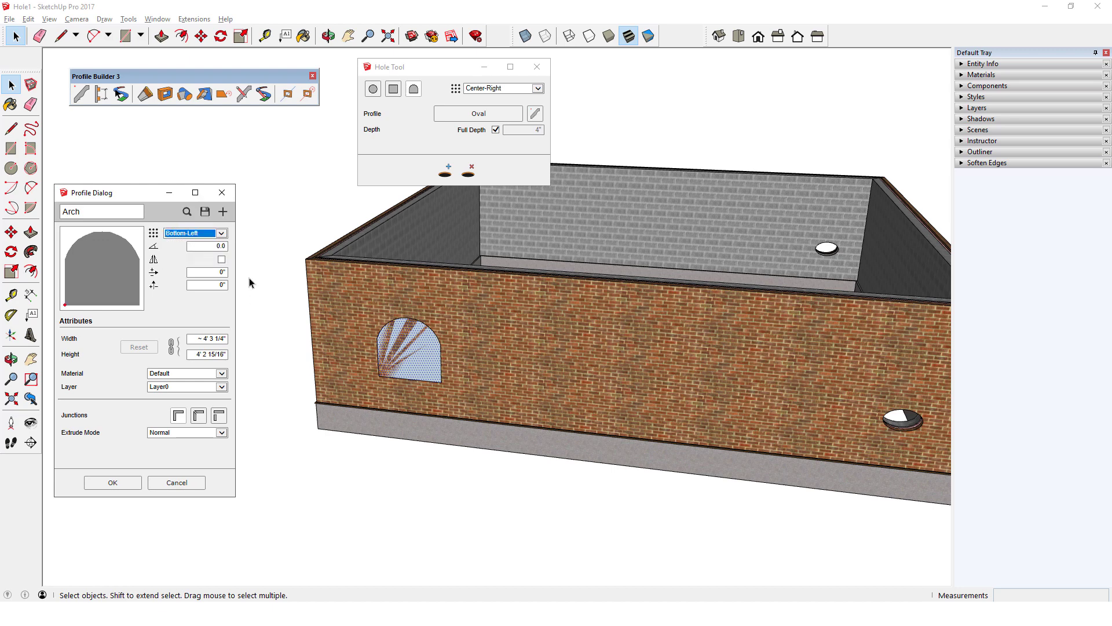
click(130, 484)
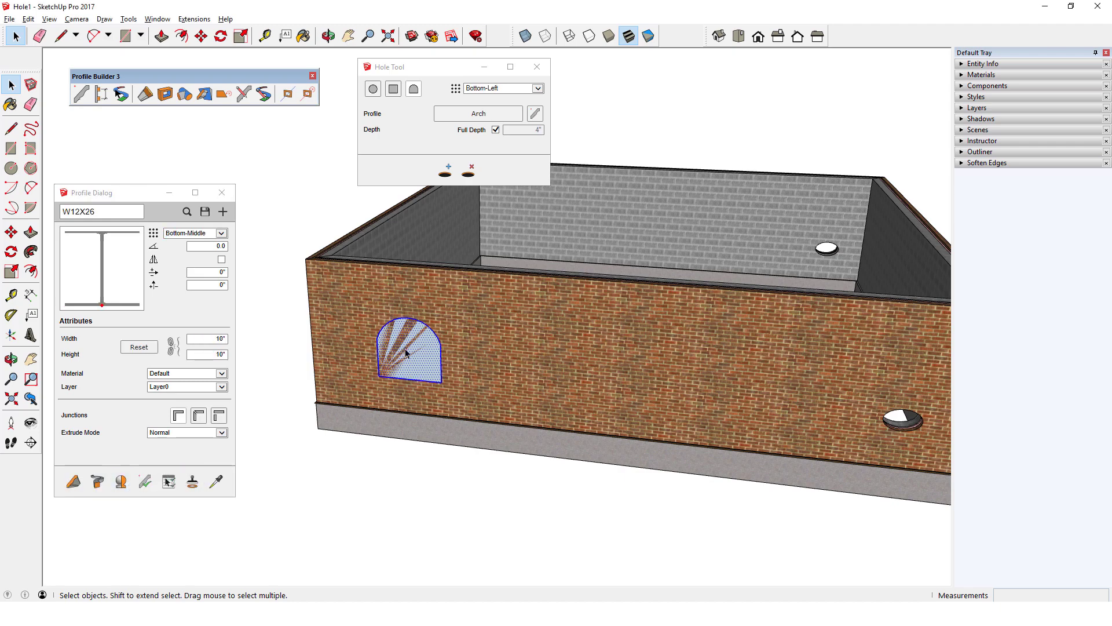
Step: Limit holes to 2' depth and cut the first arch at a typed distance from the wall corner
key(Escape)
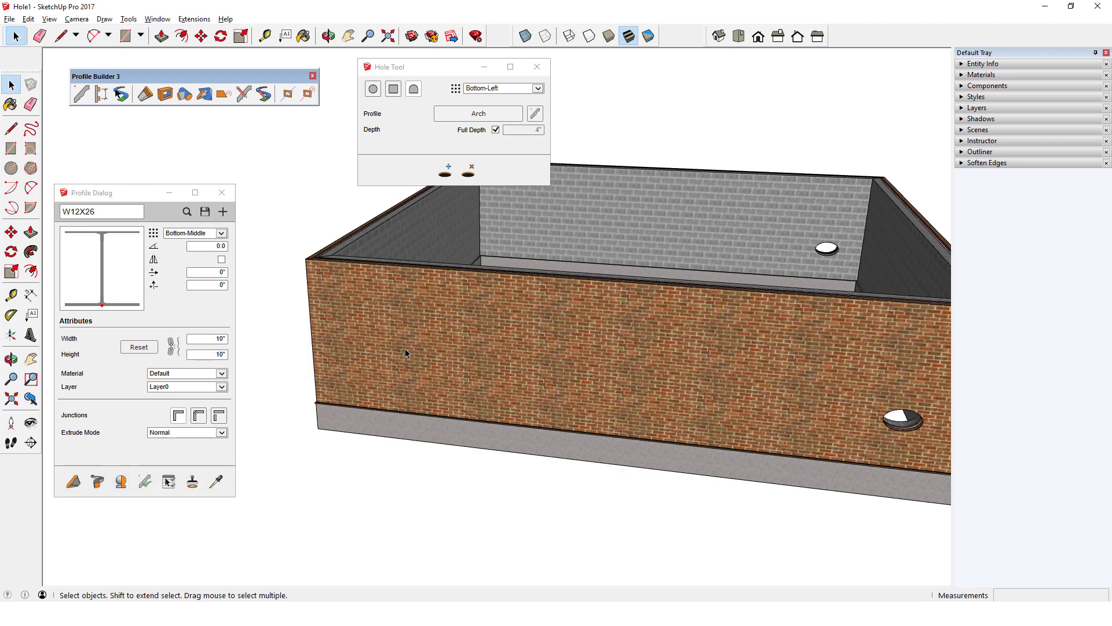
click(497, 131)
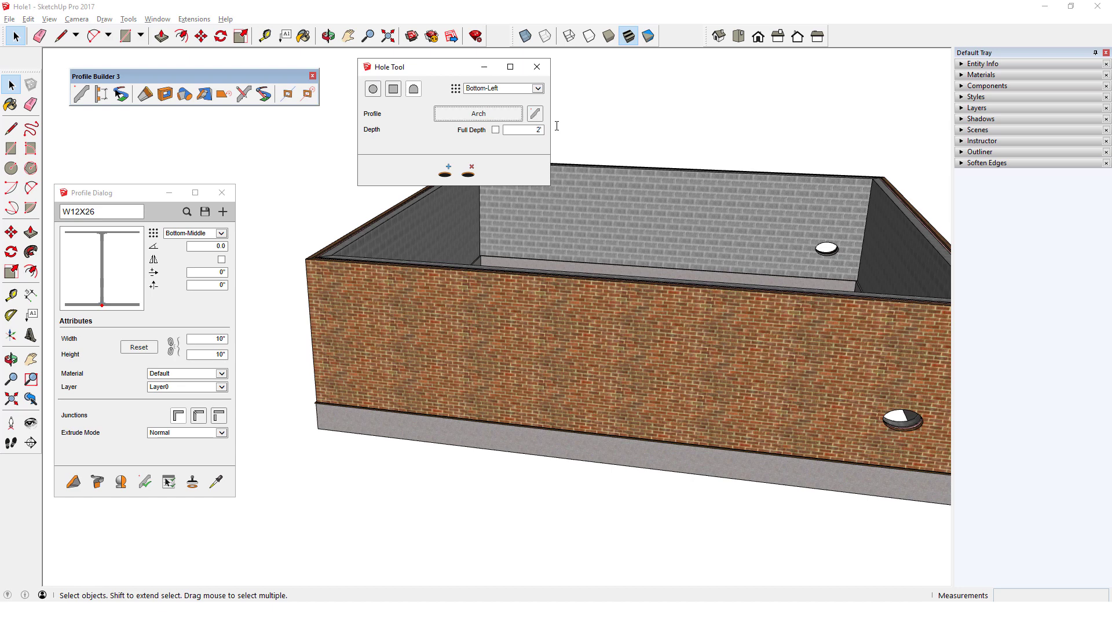
click(447, 172)
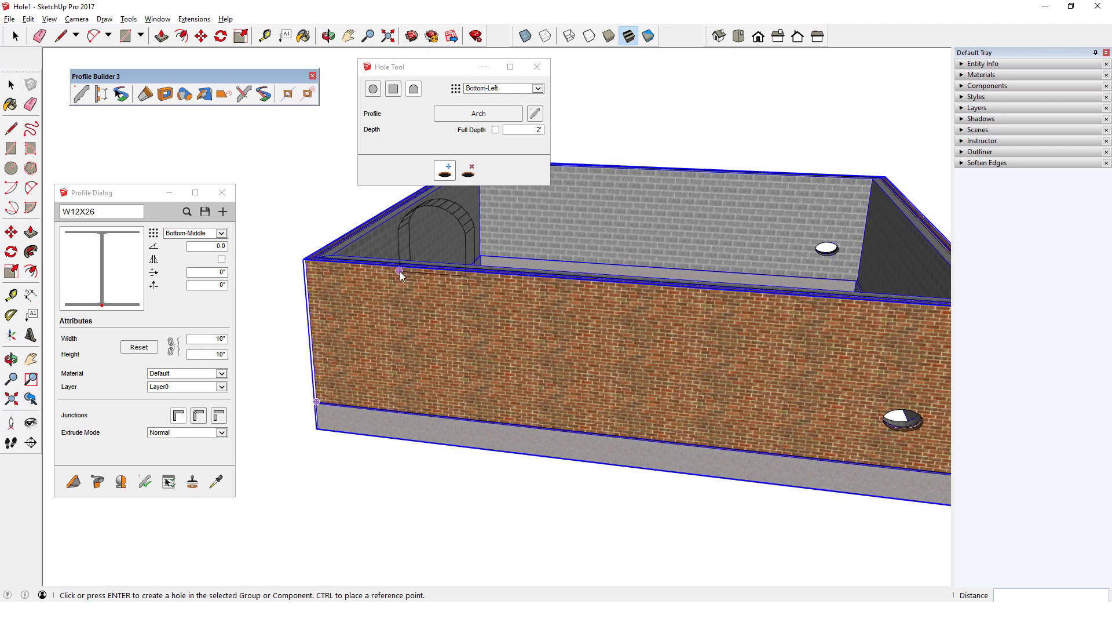
scroll(403, 310, up, 3)
scroll(322, 445, up, 3)
ctrl+click(321, 441)
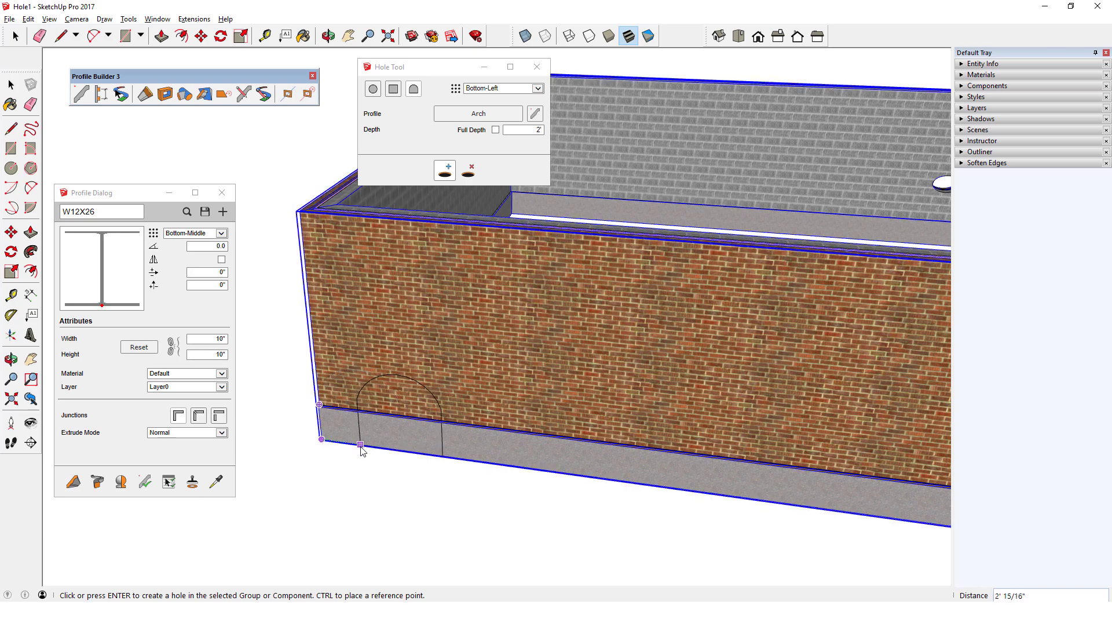
text(36)
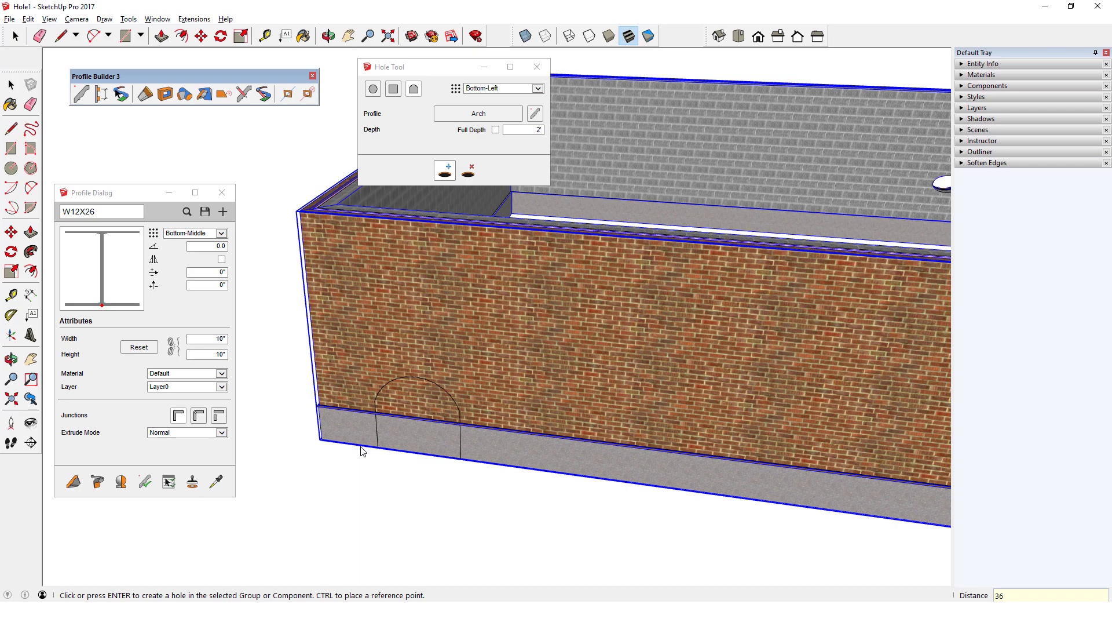
text(48)
key(Return)
key(Return)
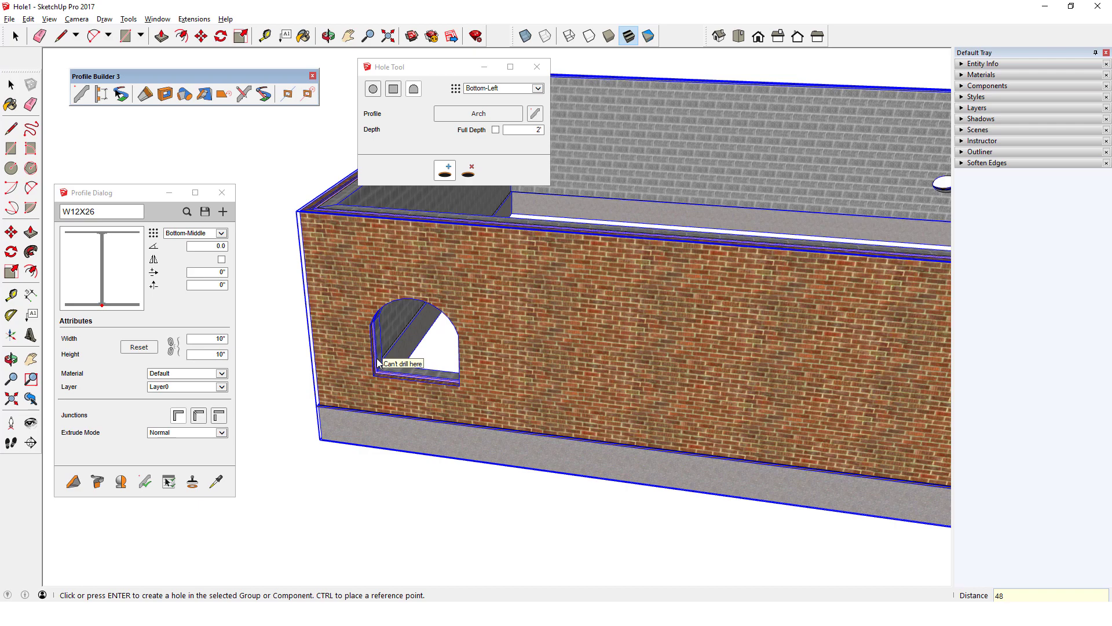
Step: Cut the remaining four arch openings at the same spacing along the front wall
middle_drag(378, 363, 451, 402)
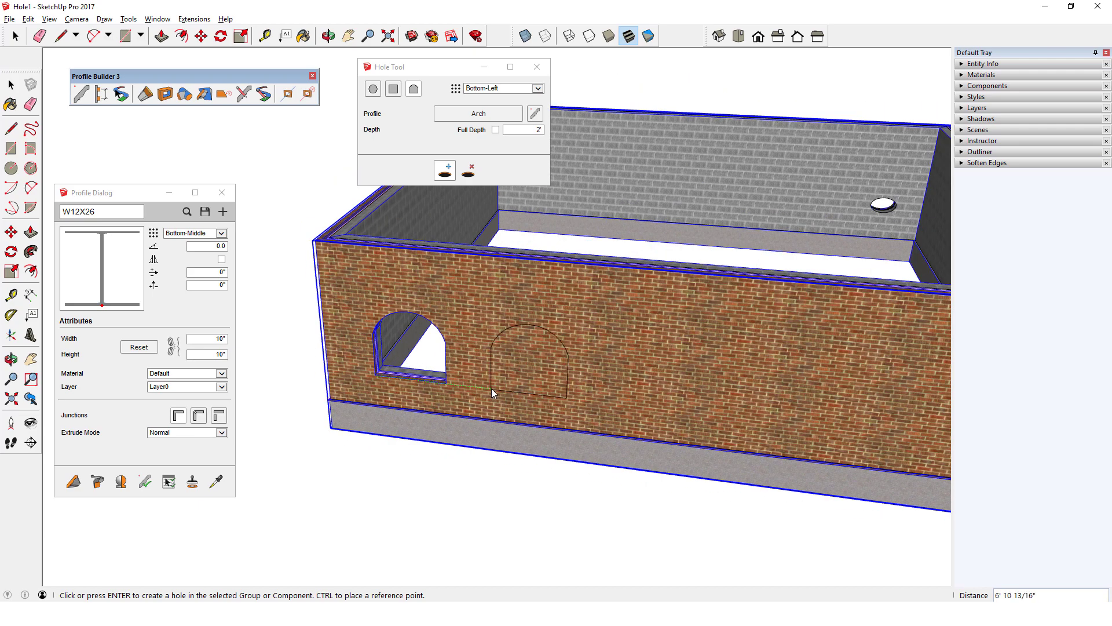
key(Return)
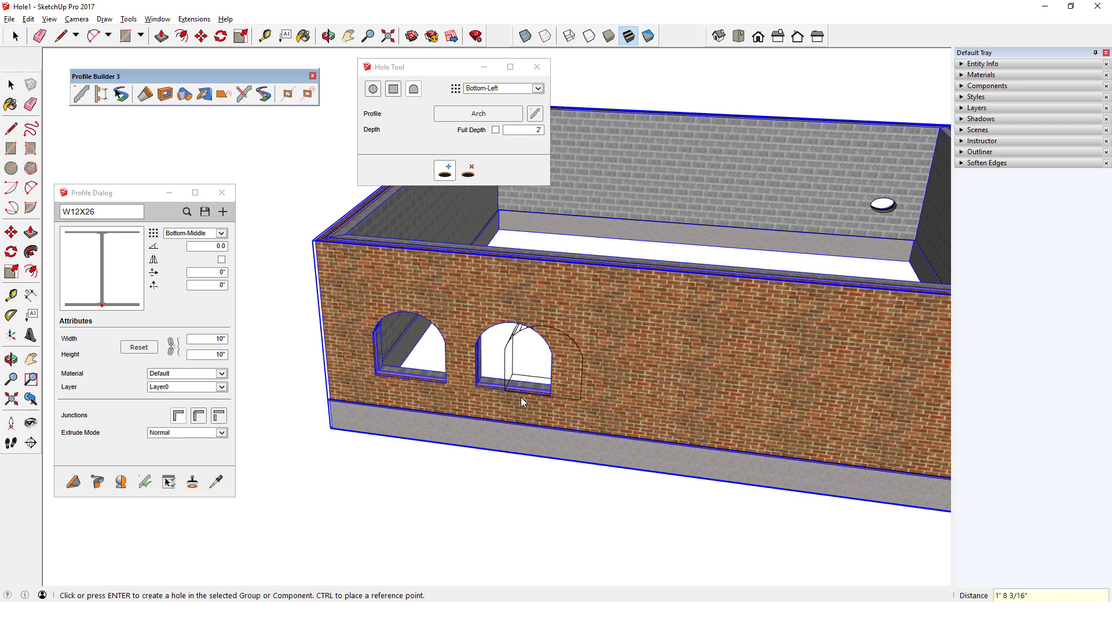
click(583, 394)
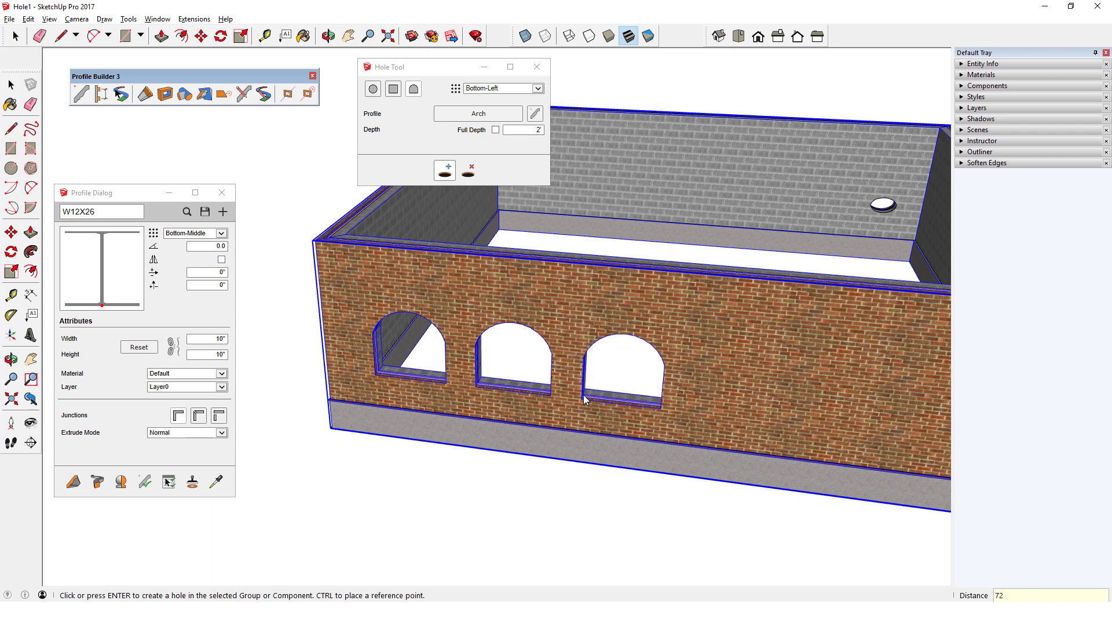
middle_drag(602, 400, 628, 404)
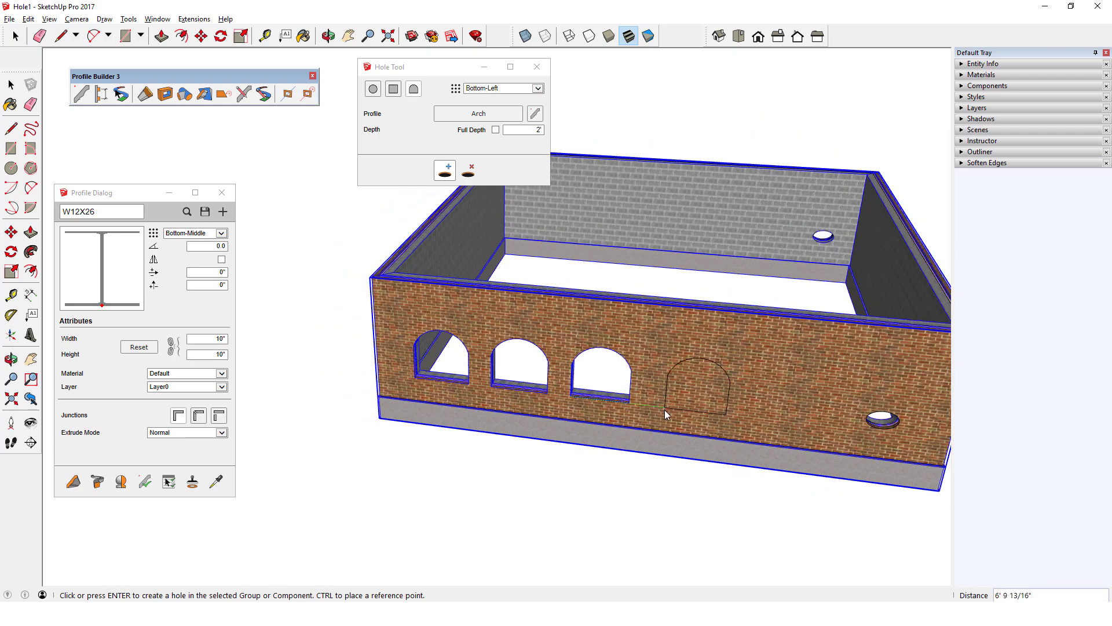
key(Return)
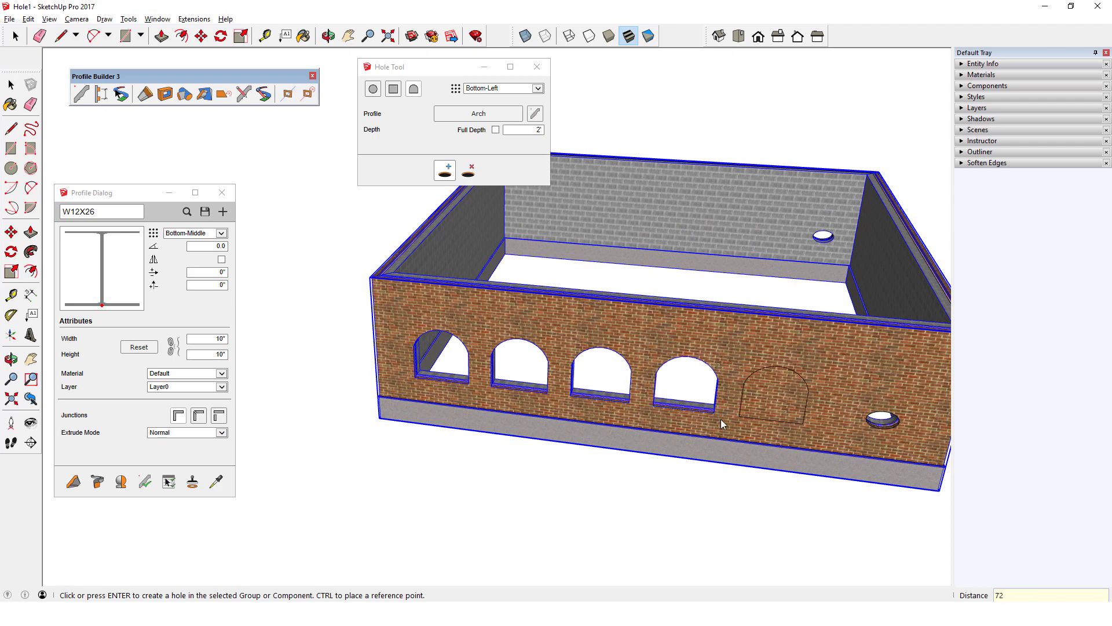
key(Return)
key(space)
middle_drag(697, 474, 592, 411)
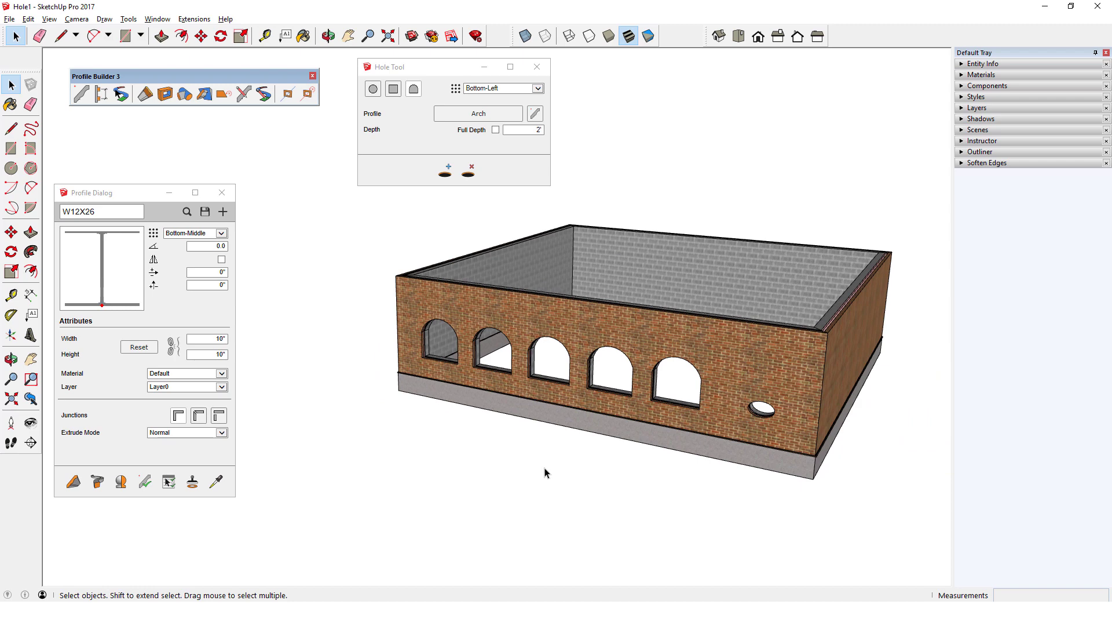
click(468, 170)
click(653, 381)
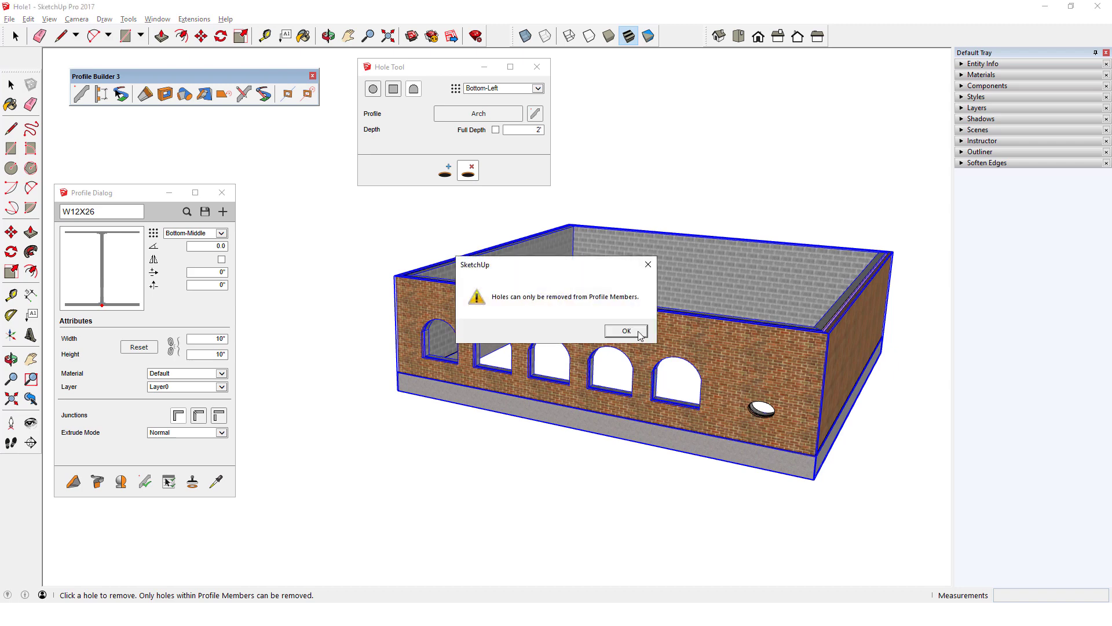
click(639, 333)
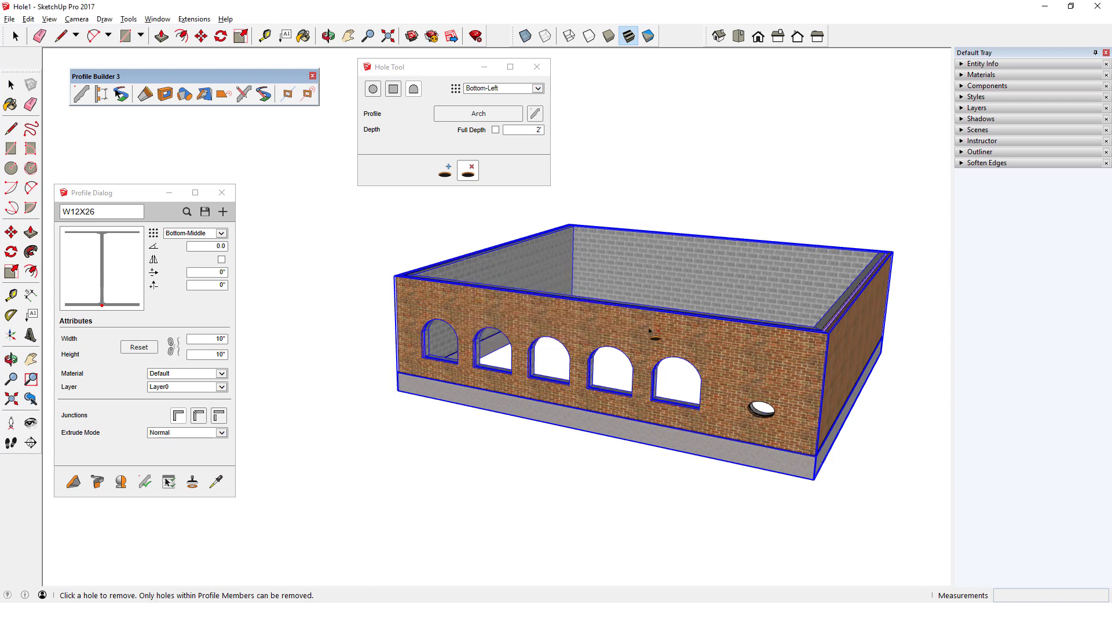
key(space)
right_click(647, 322)
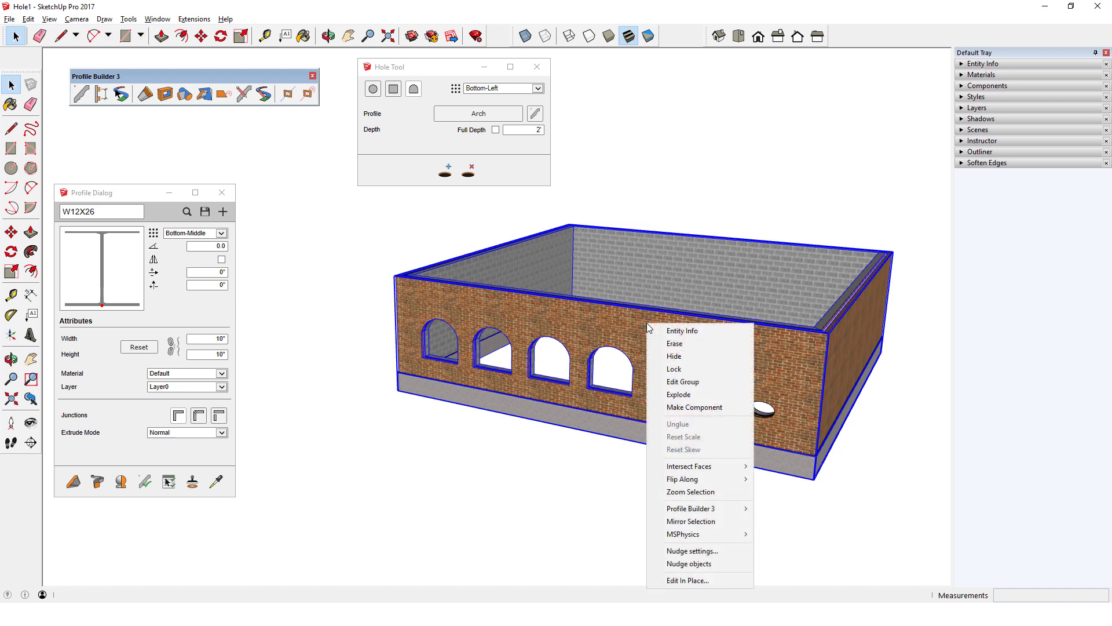
click(690, 381)
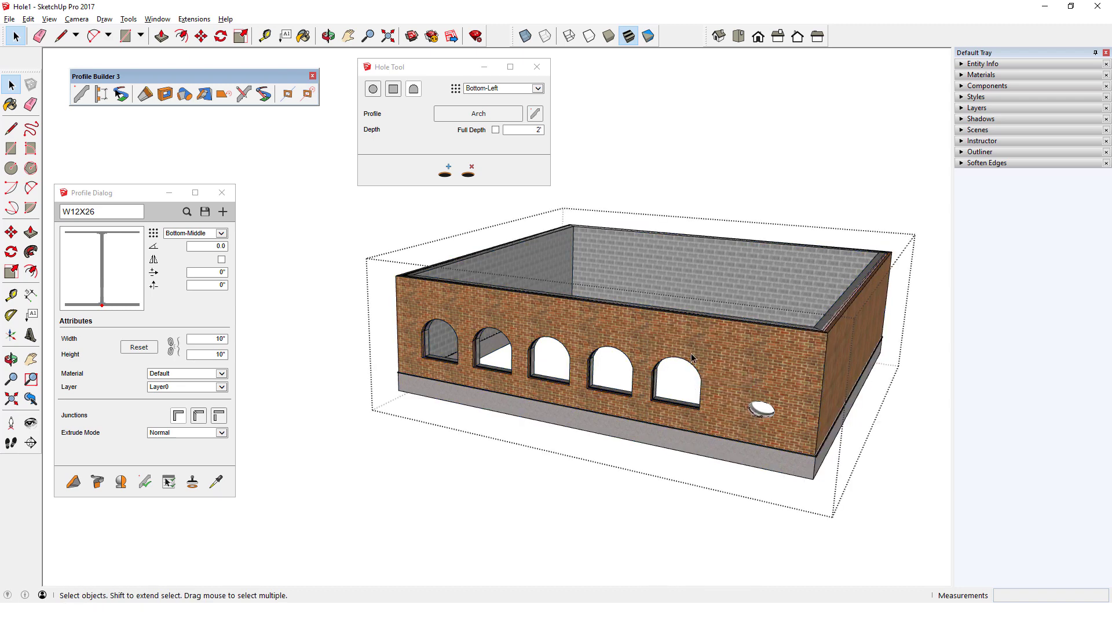
click(468, 170)
middle_drag(672, 394, 418, 380)
scroll(417, 379, up, 3)
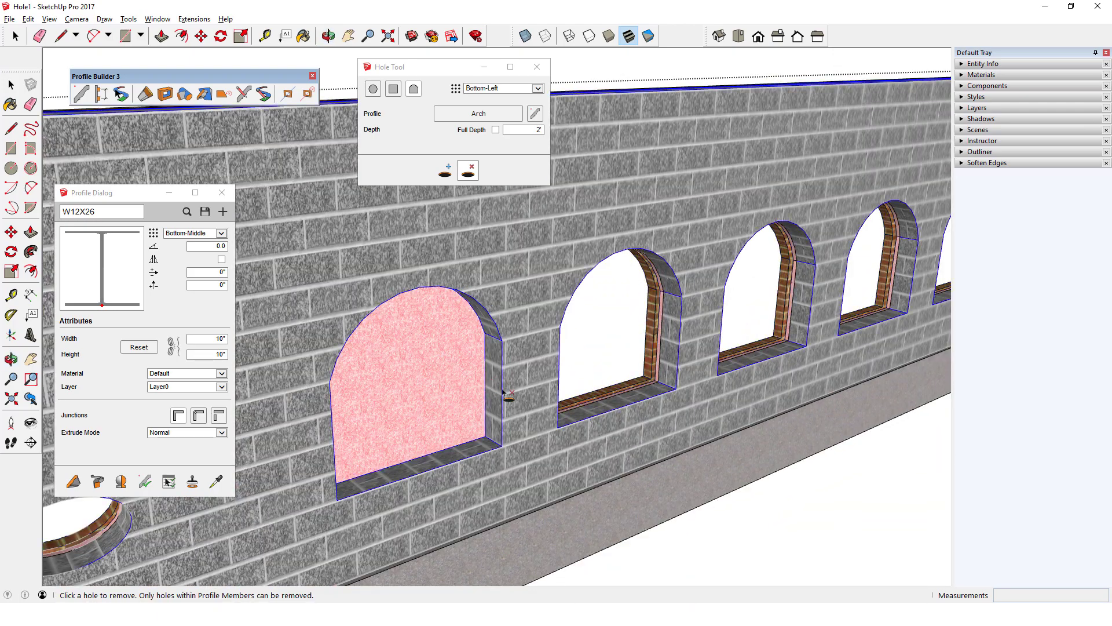
scroll(571, 333, up, 3)
scroll(571, 333, down, 5)
right_click(573, 155)
click(586, 164)
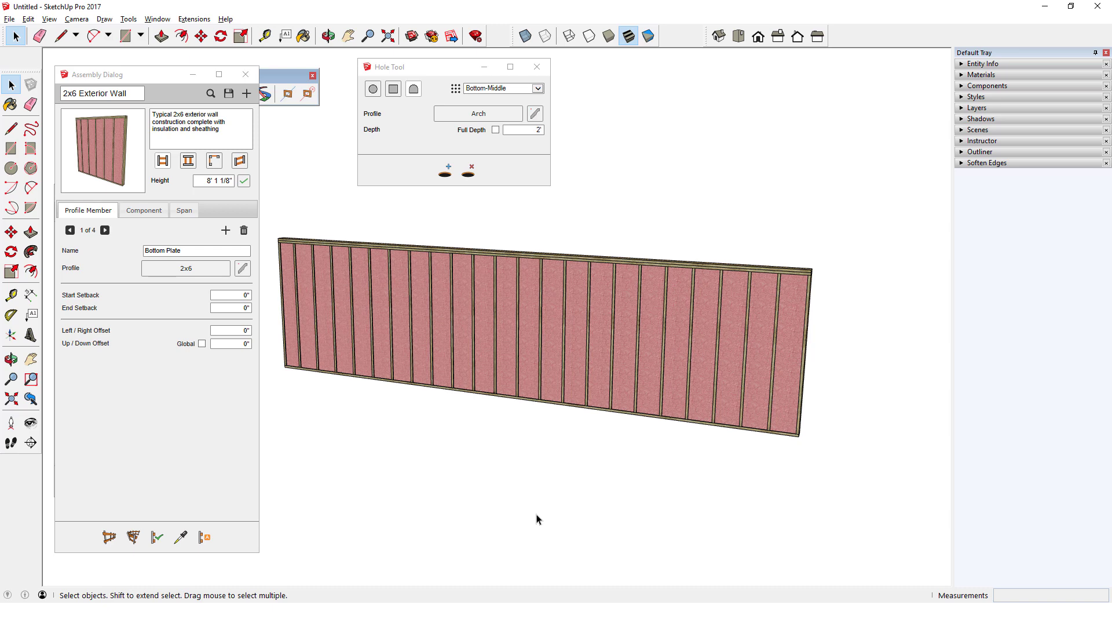
Step: Review the 2x6 Exterior Wall's plate members, stud components and Insulation span, then choose the Arch shape
click(105, 230)
click(105, 230)
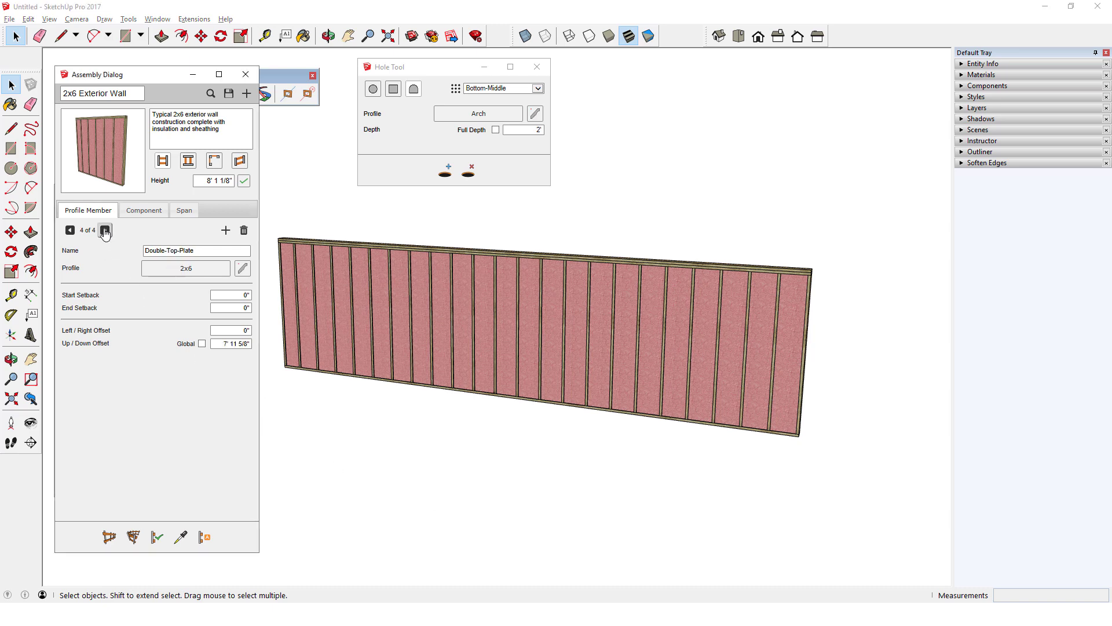
click(140, 211)
click(105, 231)
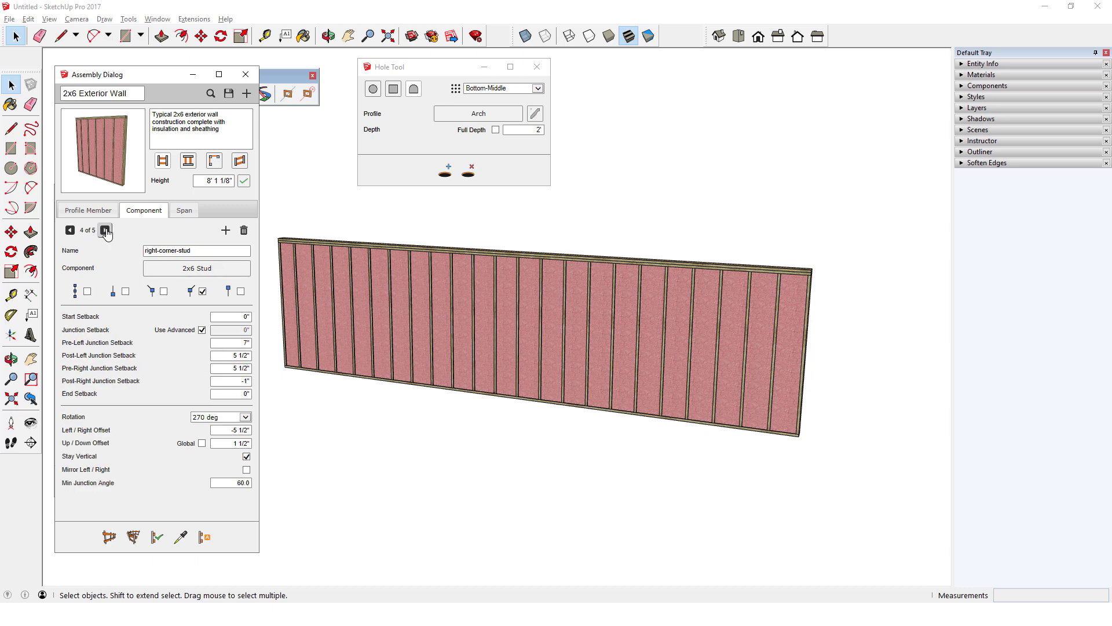
click(184, 210)
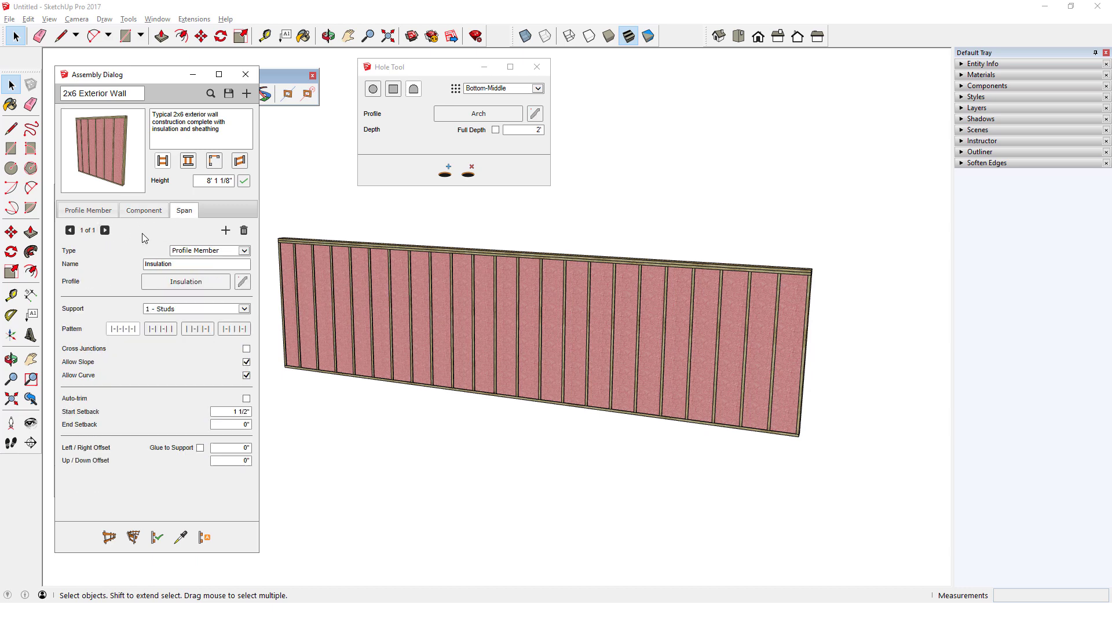
click(414, 90)
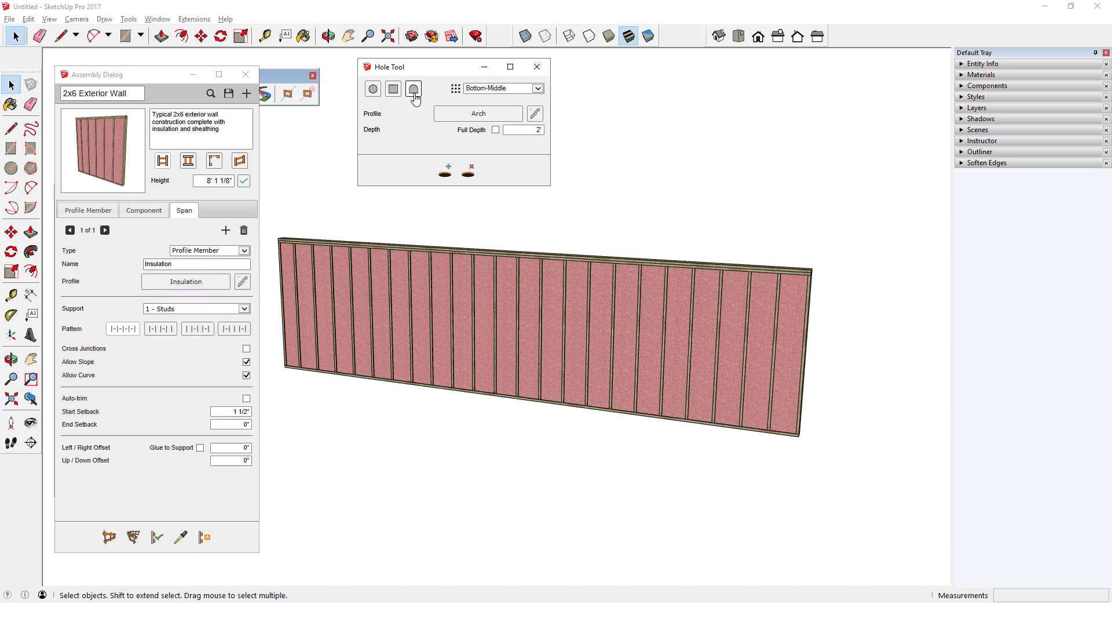
click(446, 172)
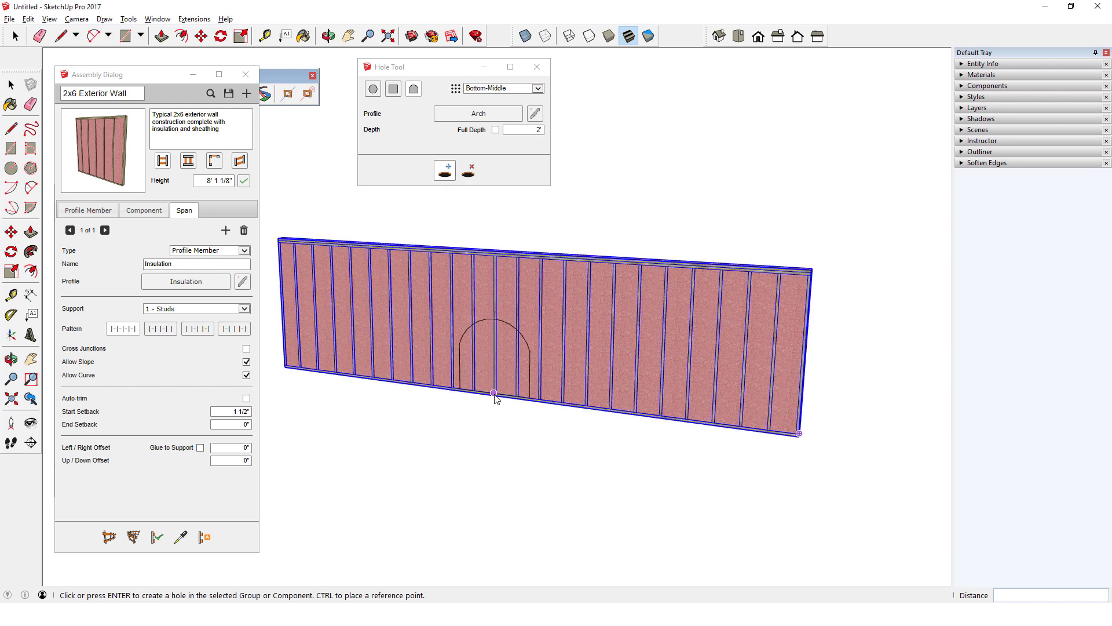
click(503, 441)
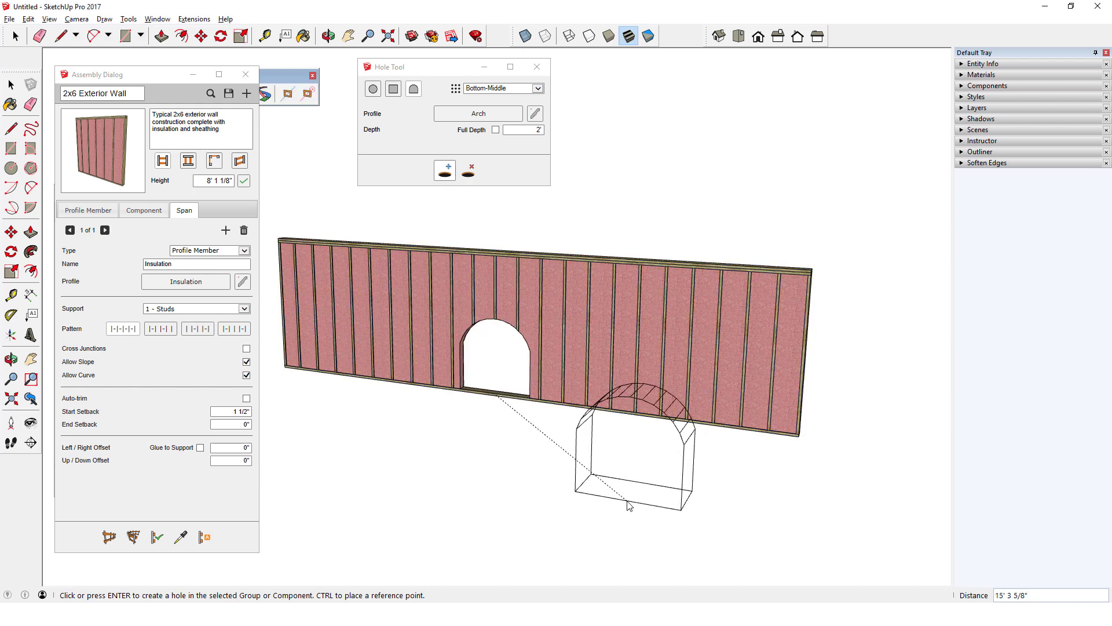
click(628, 504)
middle_drag(539, 502, 844, 488)
click(468, 170)
scroll(486, 359, up, 3)
middle_drag(486, 377, 515, 253)
click(515, 253)
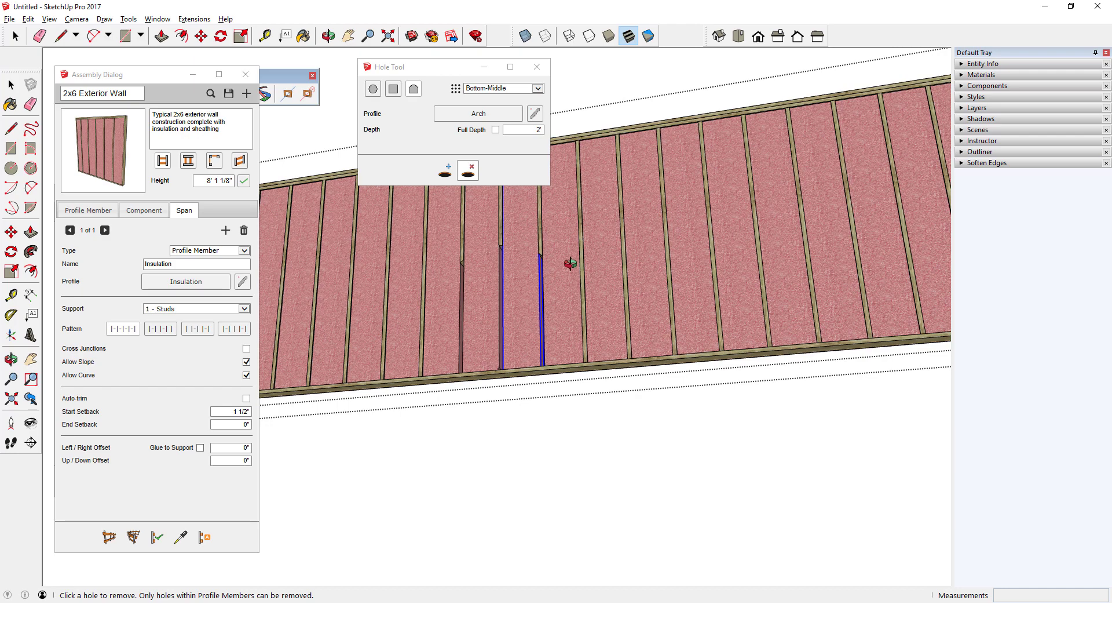
scroll(527, 252, up, 2)
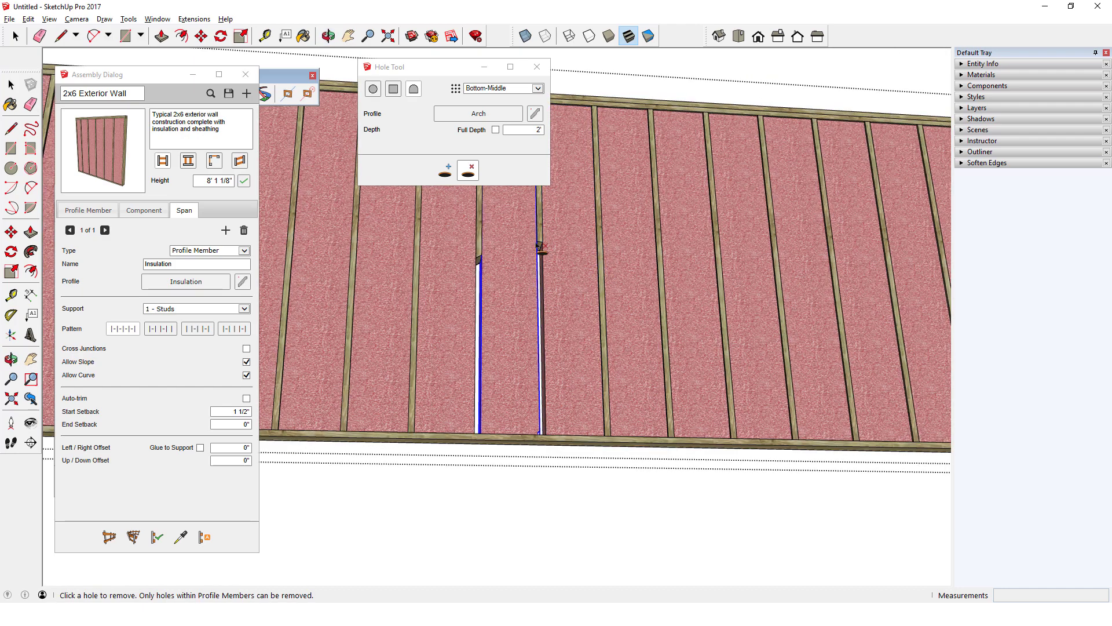
click(541, 251)
click(479, 261)
middle_drag(479, 261, 529, 435)
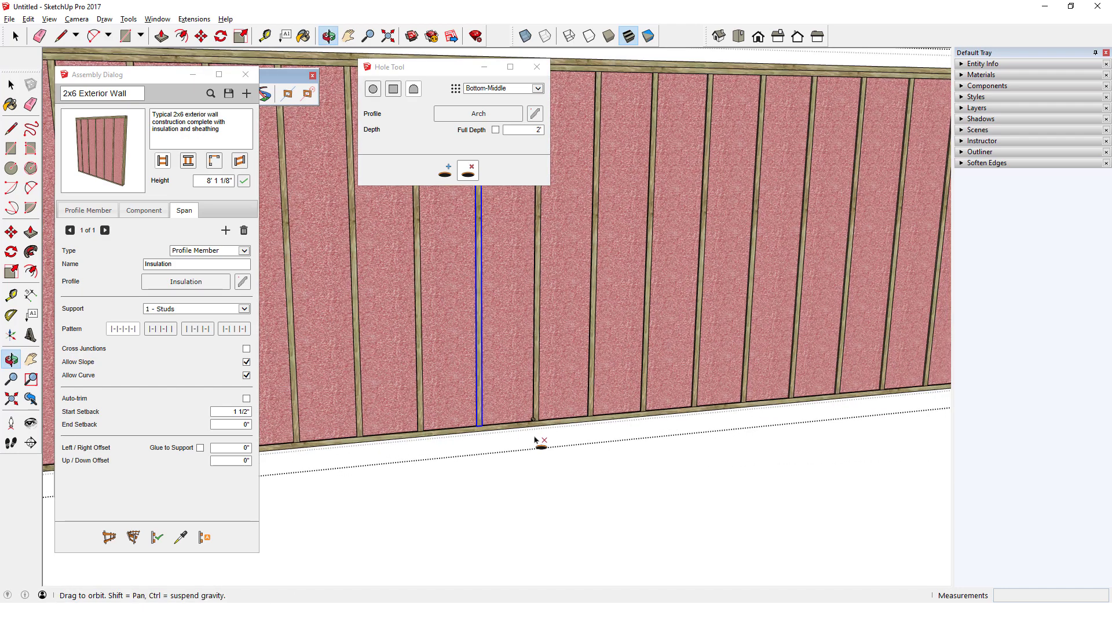
scroll(588, 479, down, 5)
right_click(589, 479)
click(603, 487)
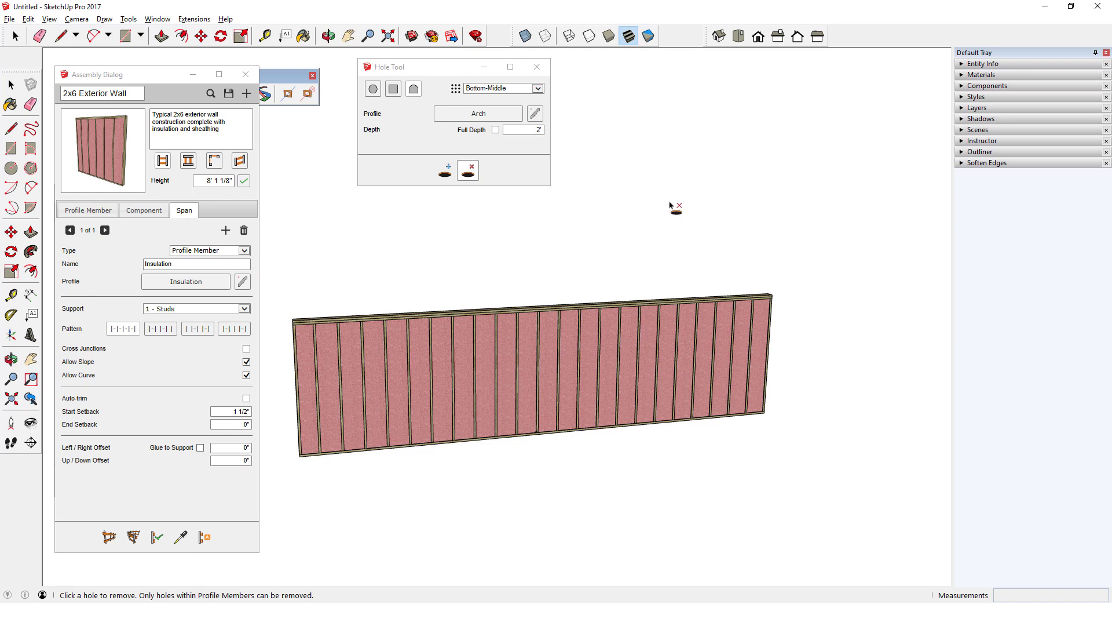